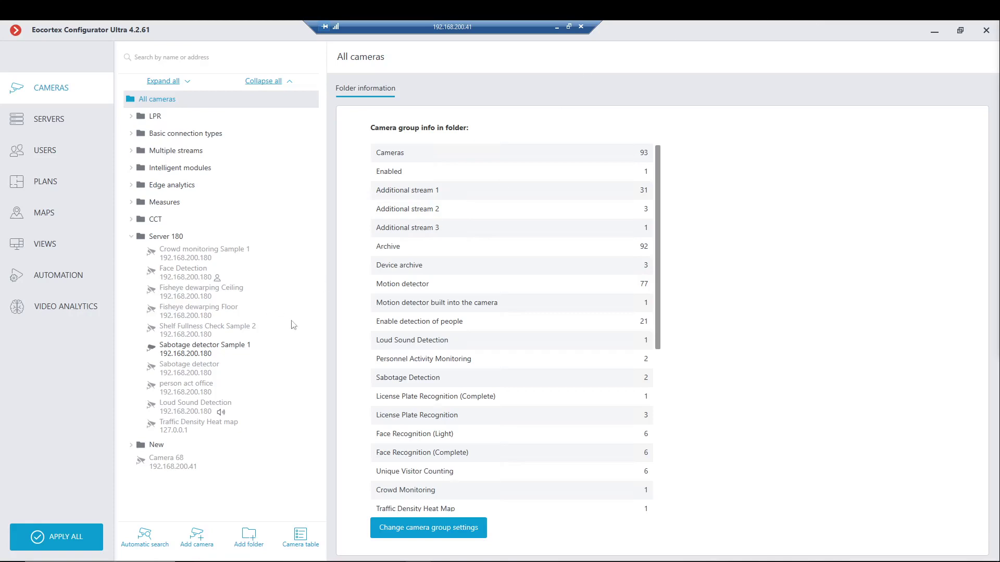
Open the Automation page showing the empty Scheduled tasks list for all cameras.
click(58, 276)
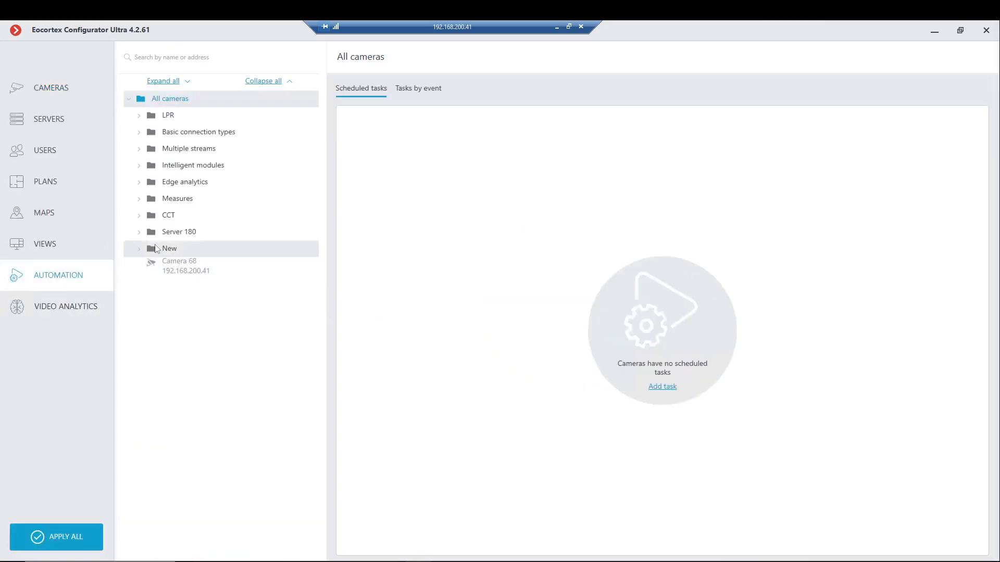
Under Server 180, pick Sabotage detector Sample 1 and add an action to its Video surveillance sabotage event.
click(141, 166)
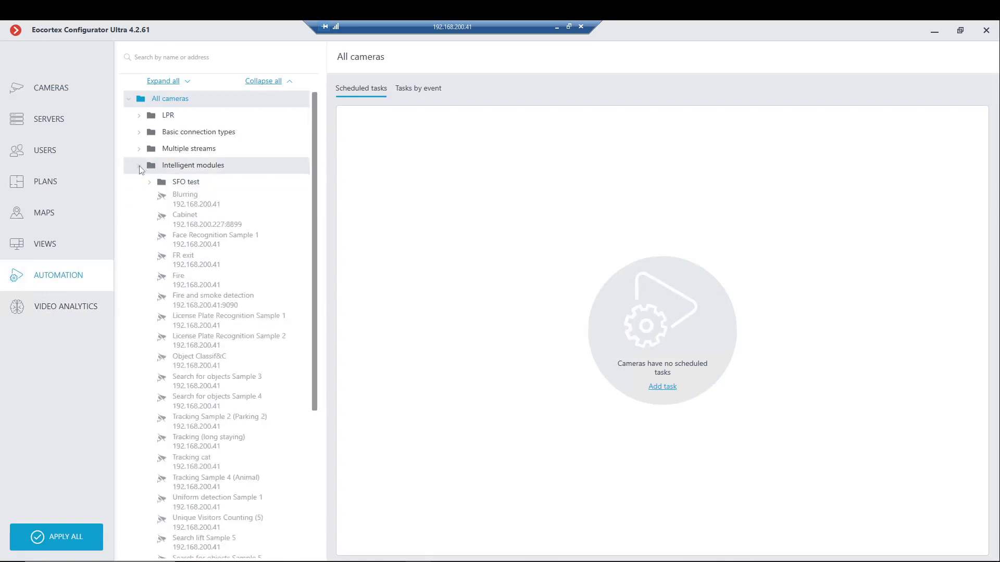
click(139, 166)
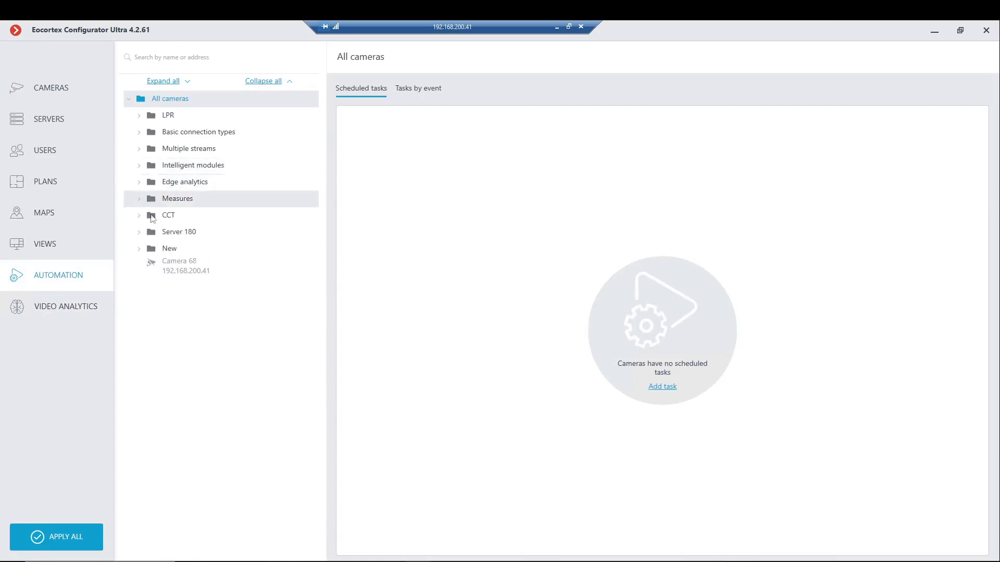
click(140, 232)
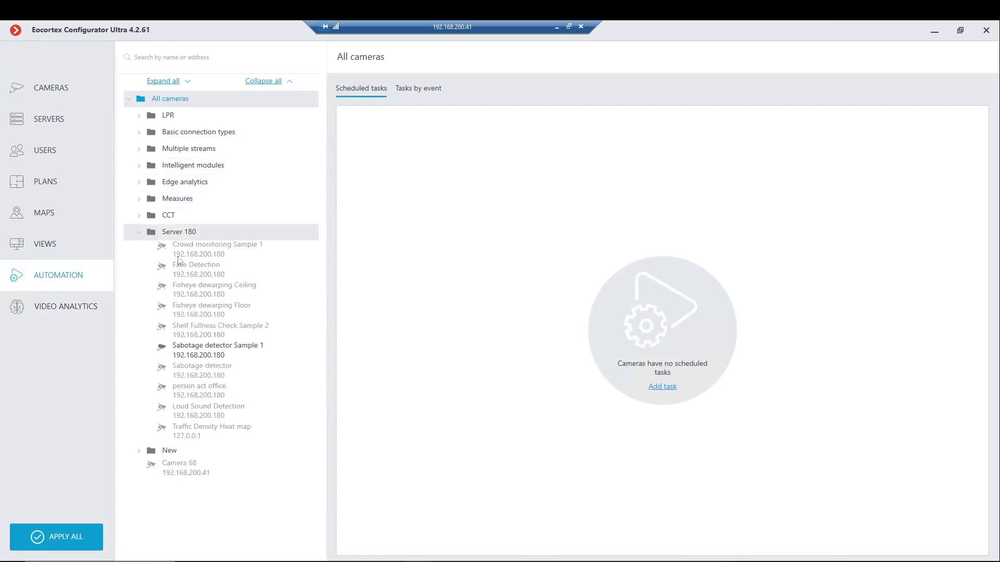
click(224, 355)
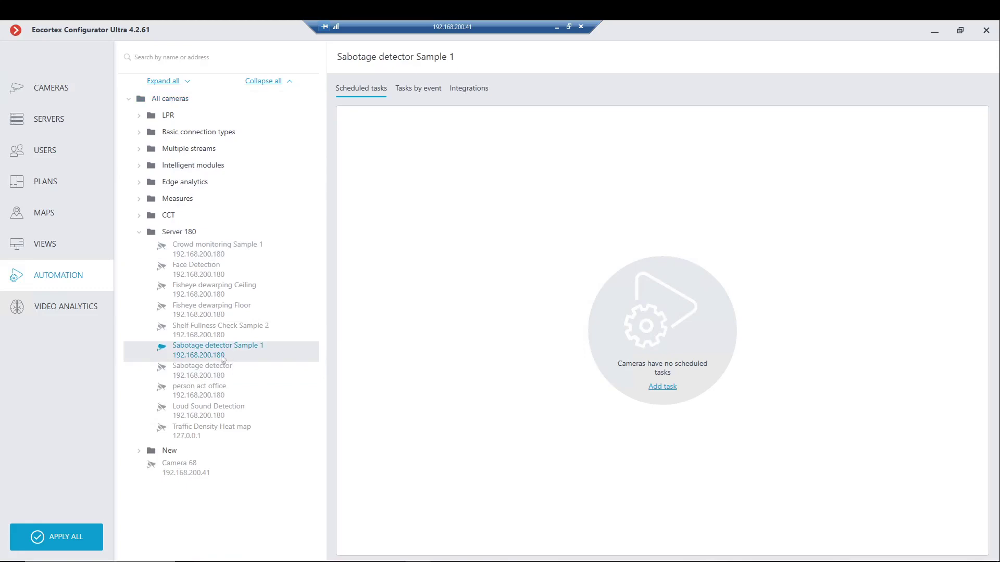
click(418, 89)
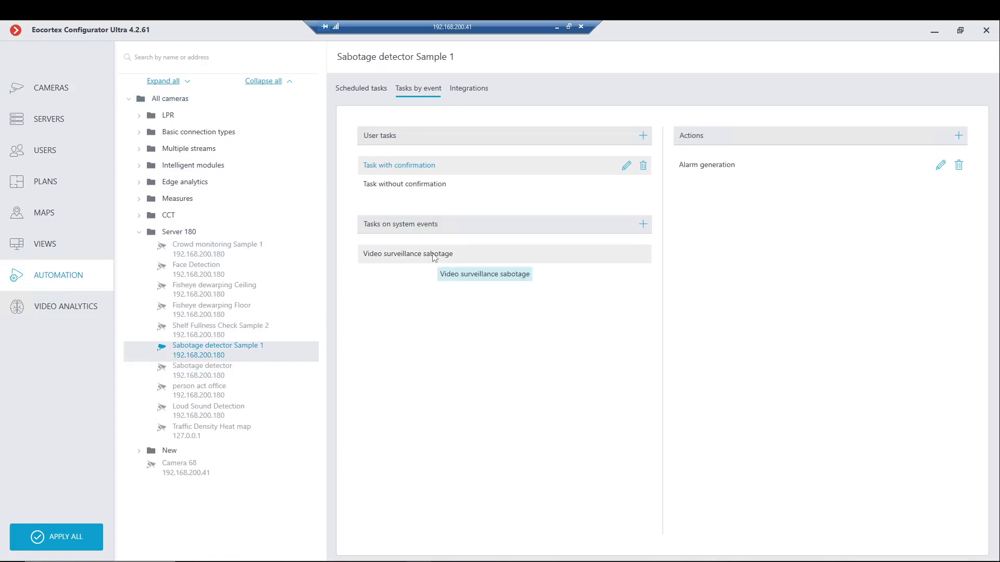
click(452, 260)
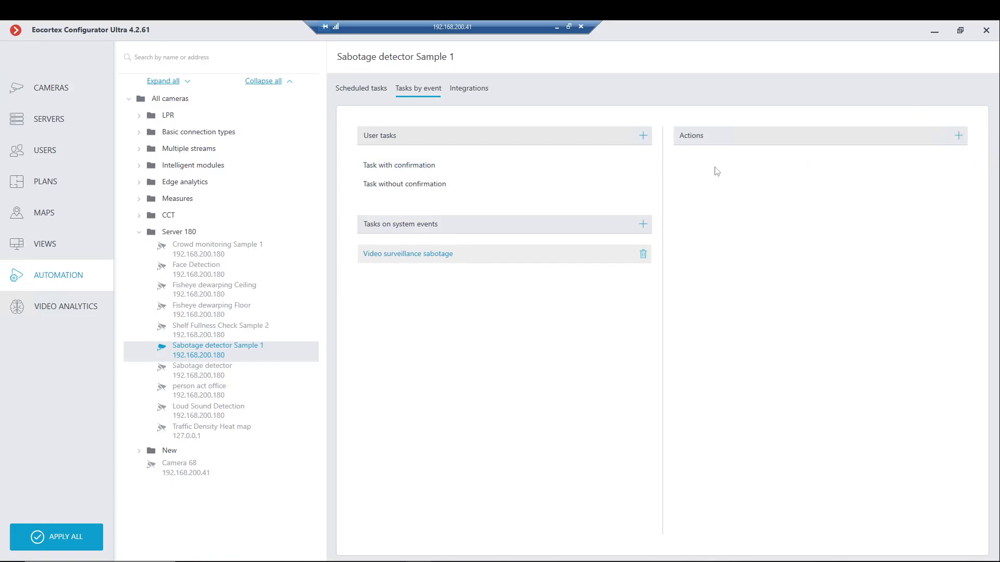
click(958, 137)
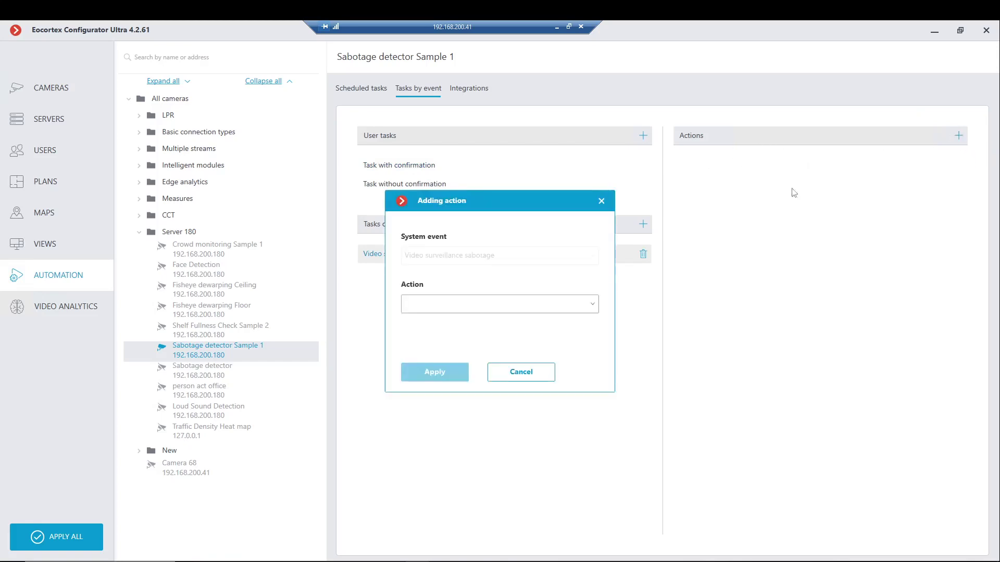
Choose Alarm generation as the sabotage event's action and apply it.
click(479, 306)
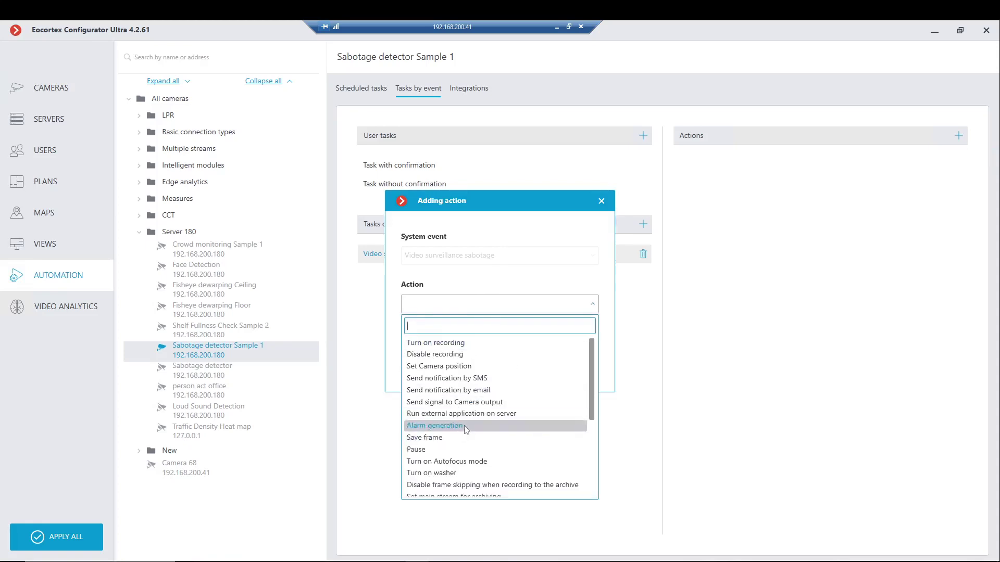
click(434, 426)
click(436, 374)
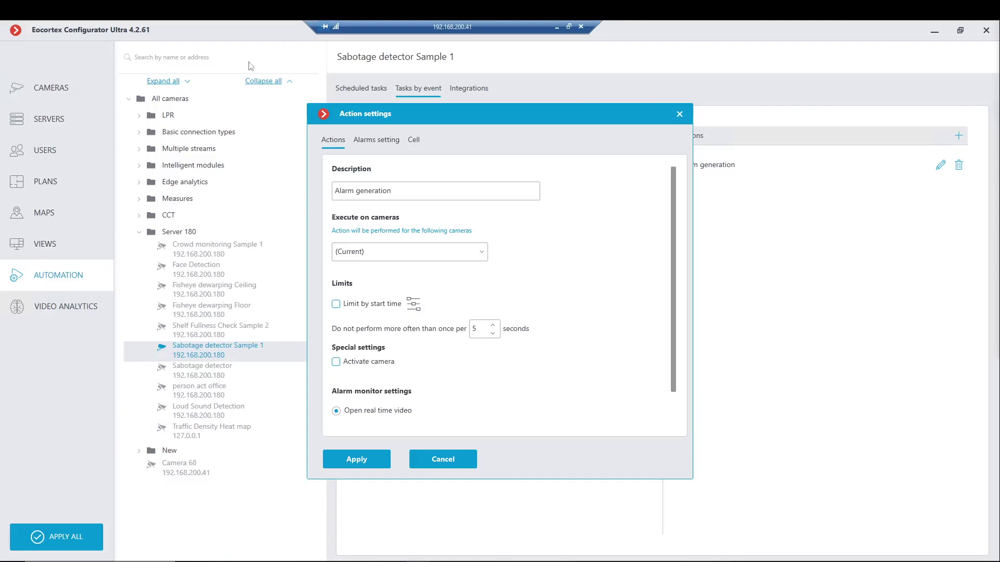
In the alarm settings, include the Ceiling and Ab.obj. cameras from the New folder.
click(376, 140)
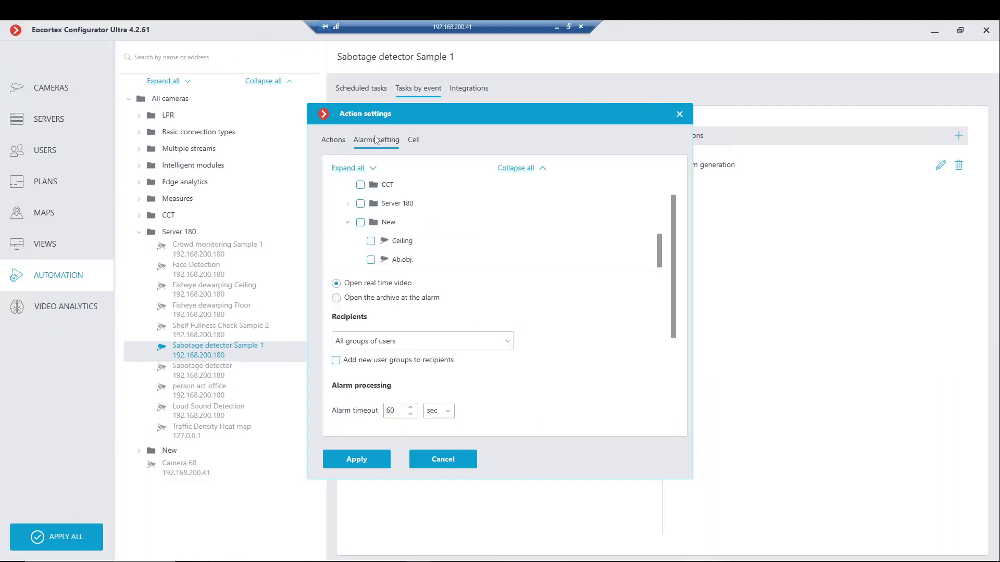
scroll(405, 319, down, 2)
scroll(405, 265, up, 2)
scroll(412, 239, up, 5)
scroll(422, 250, down, 3)
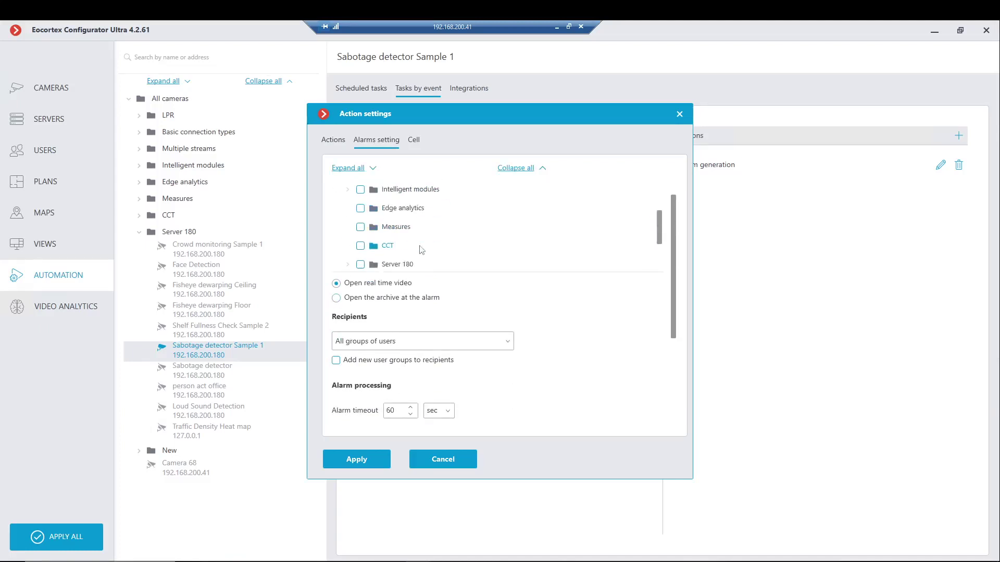
scroll(422, 250, down, 3)
click(370, 255)
scroll(371, 255, down, 1)
click(371, 260)
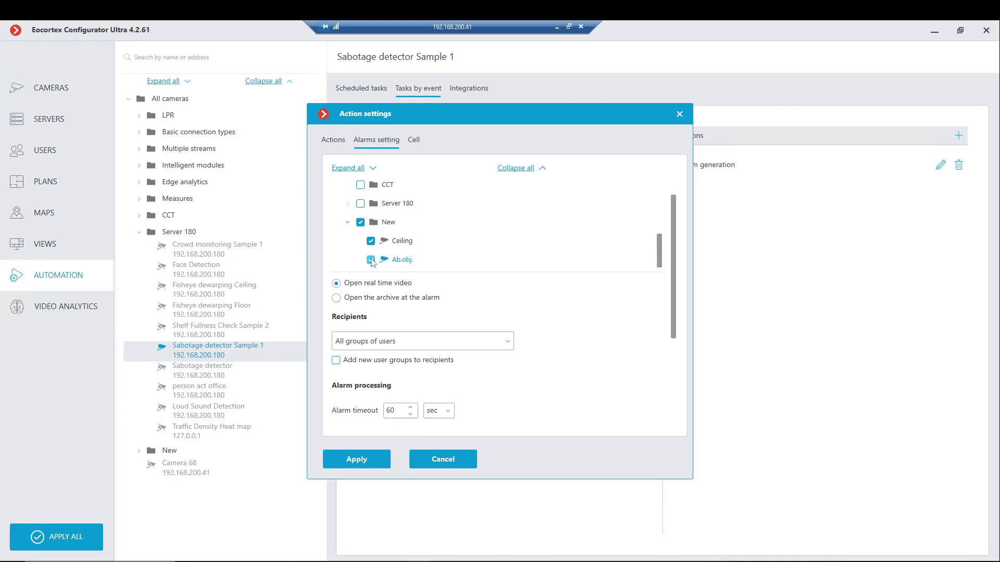
click(371, 260)
Enable 'Add new user groups to recipients' for the alarm.
scroll(496, 371, down, 1)
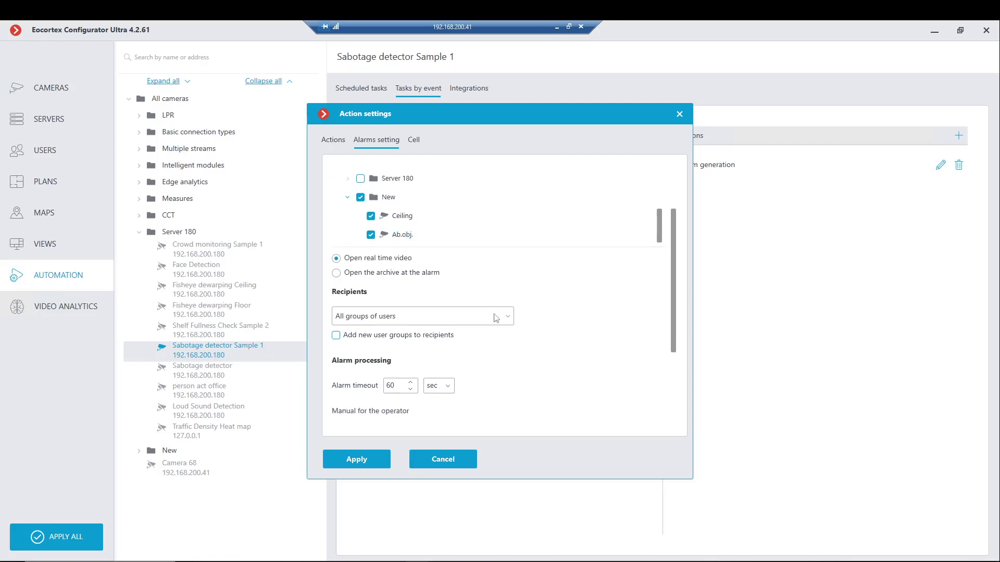
click(496, 317)
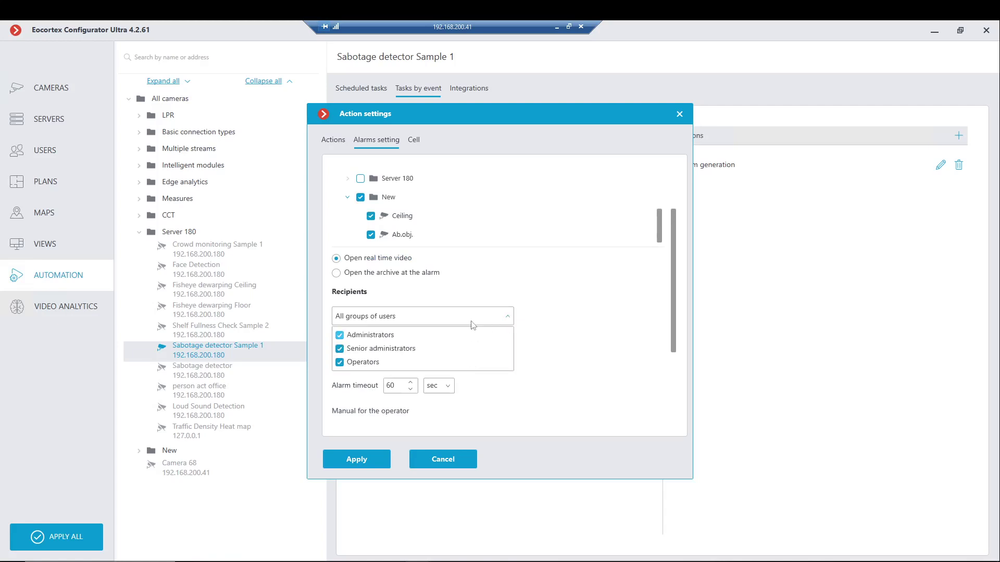
click(478, 317)
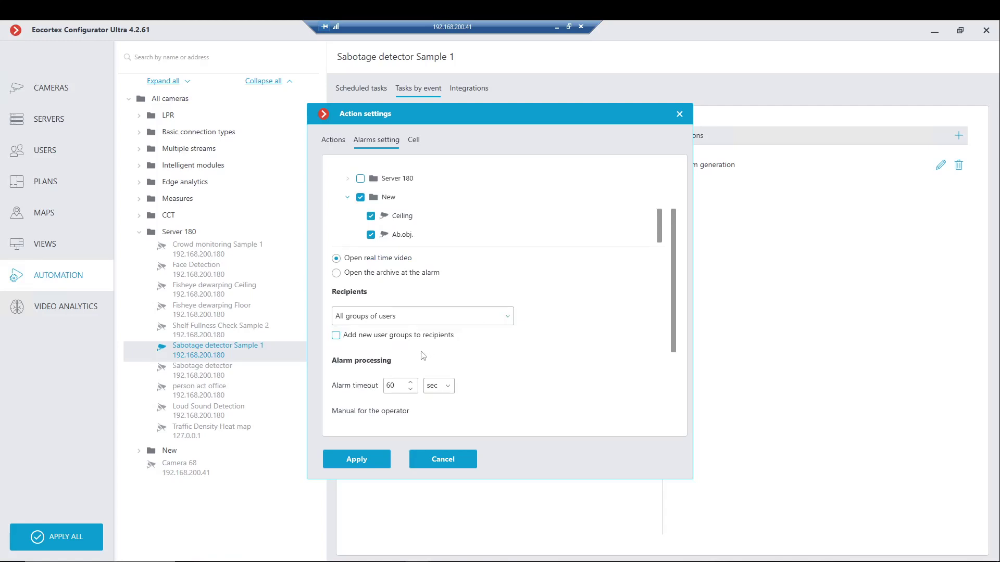
click(337, 336)
Keep Administrators, Senior administrators and Operators all checked as alarm recipients.
click(433, 319)
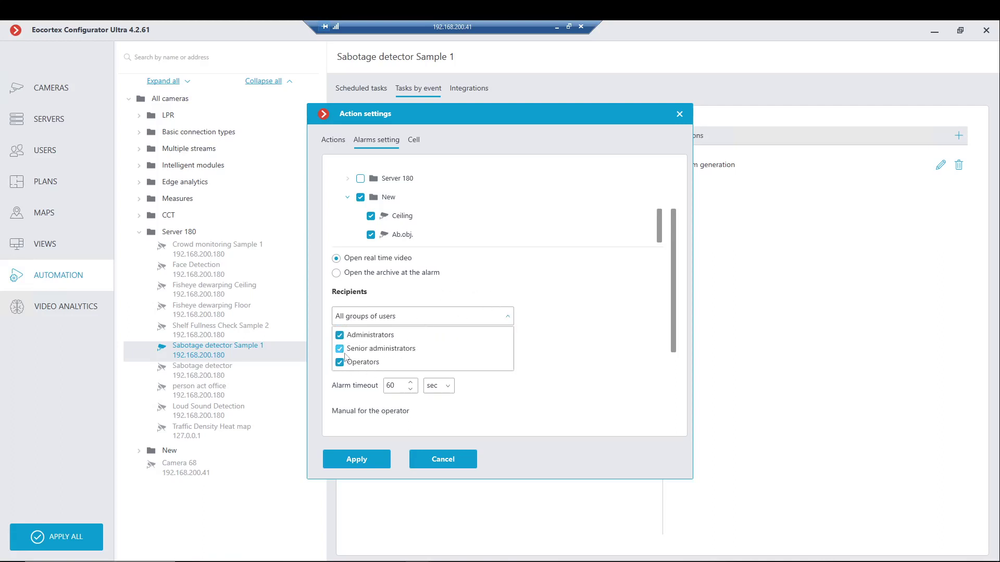
click(339, 349)
click(340, 336)
click(339, 336)
click(340, 350)
click(536, 252)
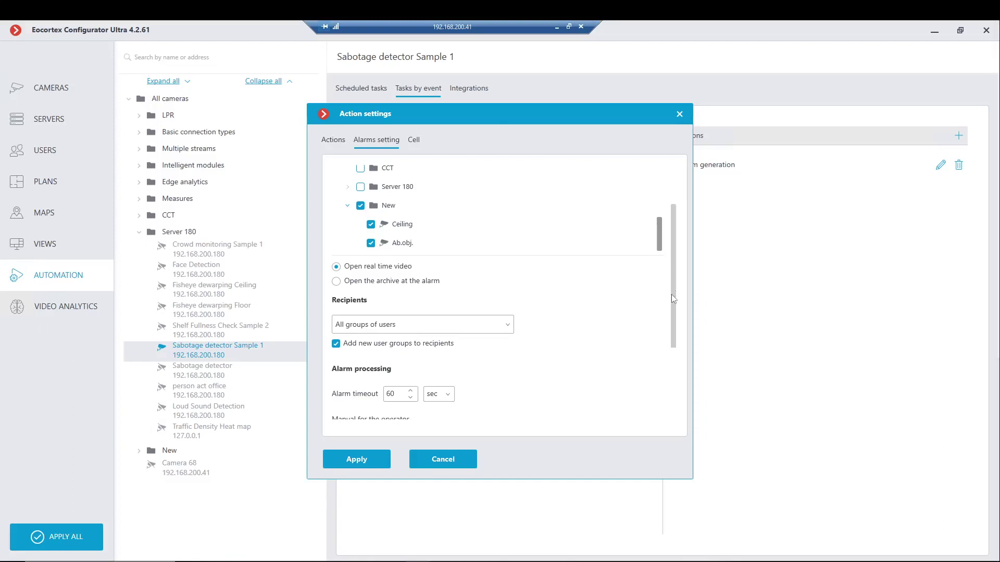
scroll(672, 299, down, 3)
Change the alarm timeout from 60 to 30 sec.
click(397, 301)
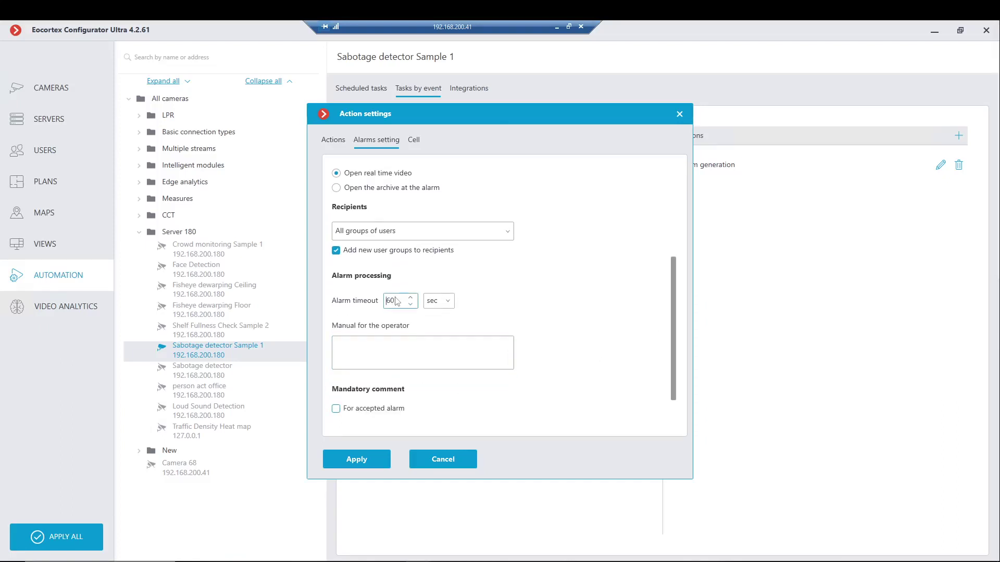
text(3)
key(Delete)
text(0)
click(544, 281)
Enter 'Check it correctly' as the manual for the operator.
key(Tab)
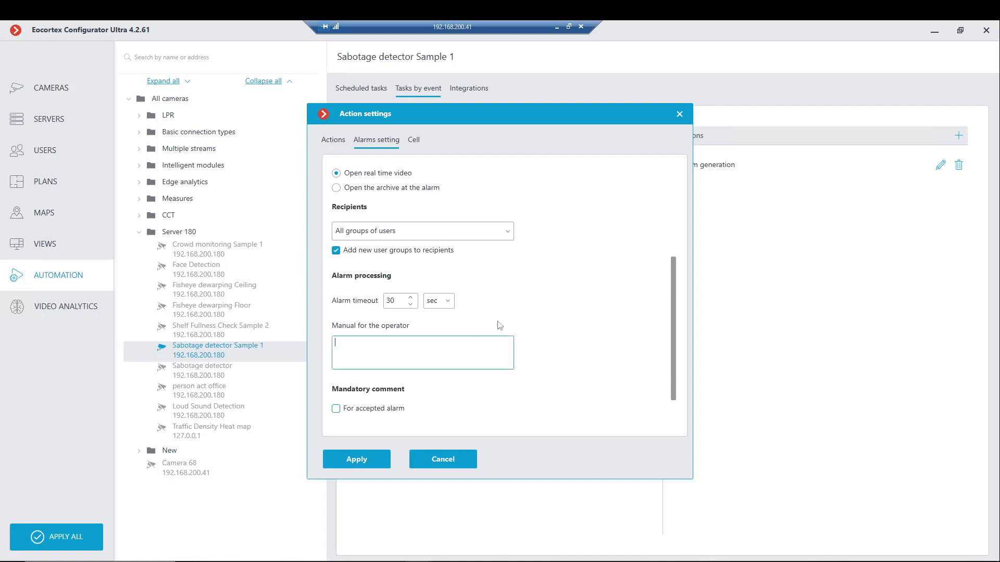
text(Check it correctly)
scroll(368, 390, down, 2)
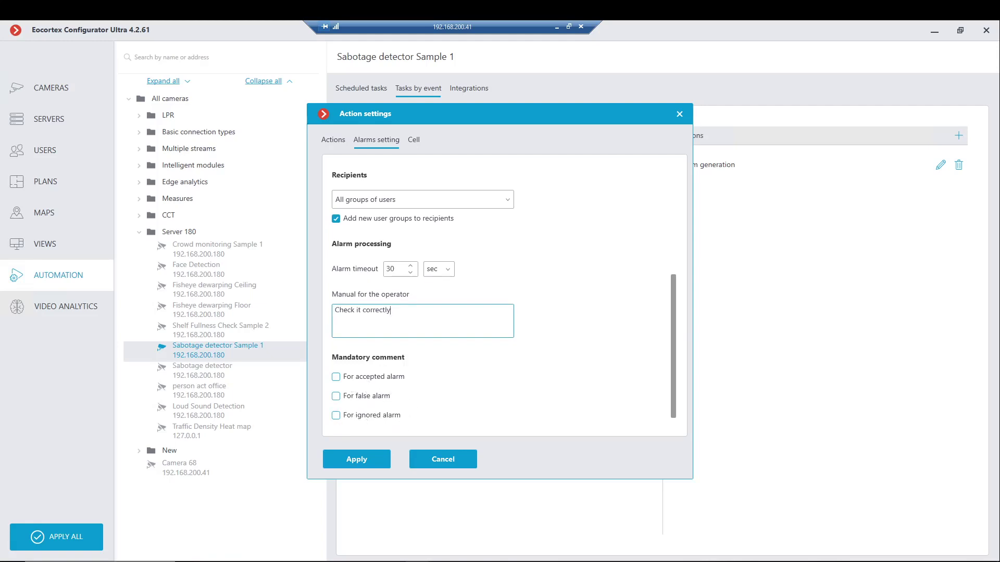
In the alarm cell appearance, set the frame colour to purple and text colour to dark blue.
click(414, 144)
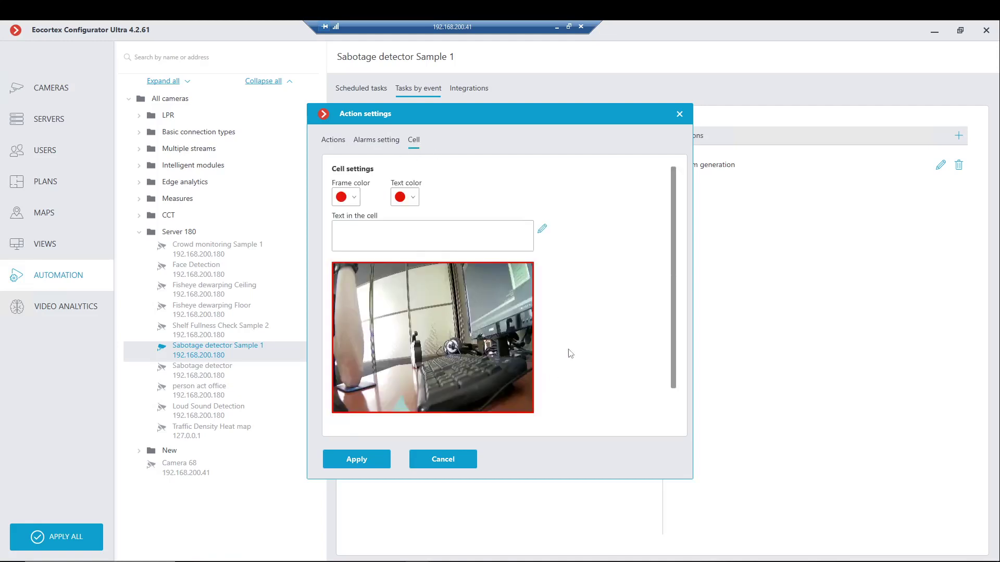
click(356, 198)
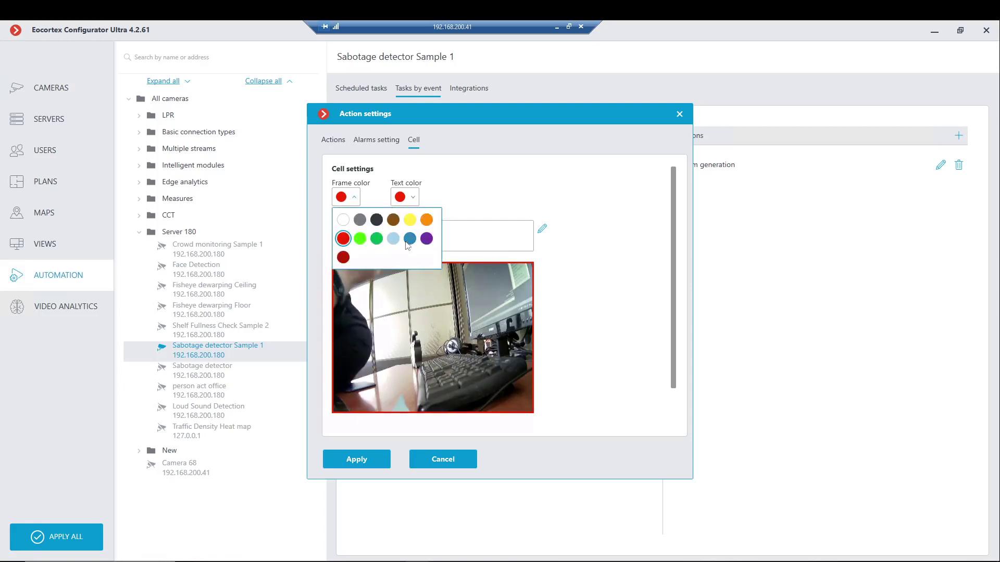
click(426, 238)
click(596, 261)
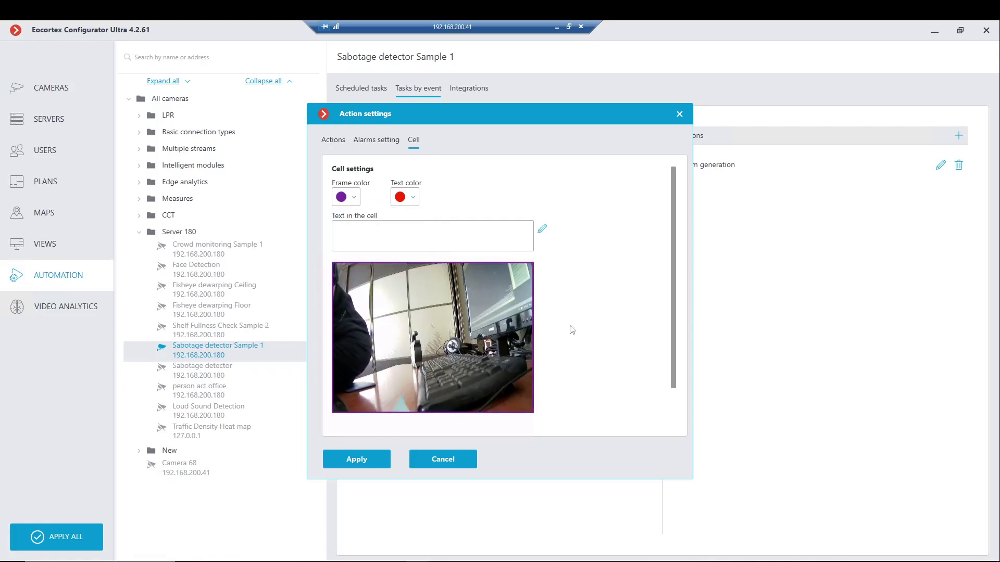
click(413, 197)
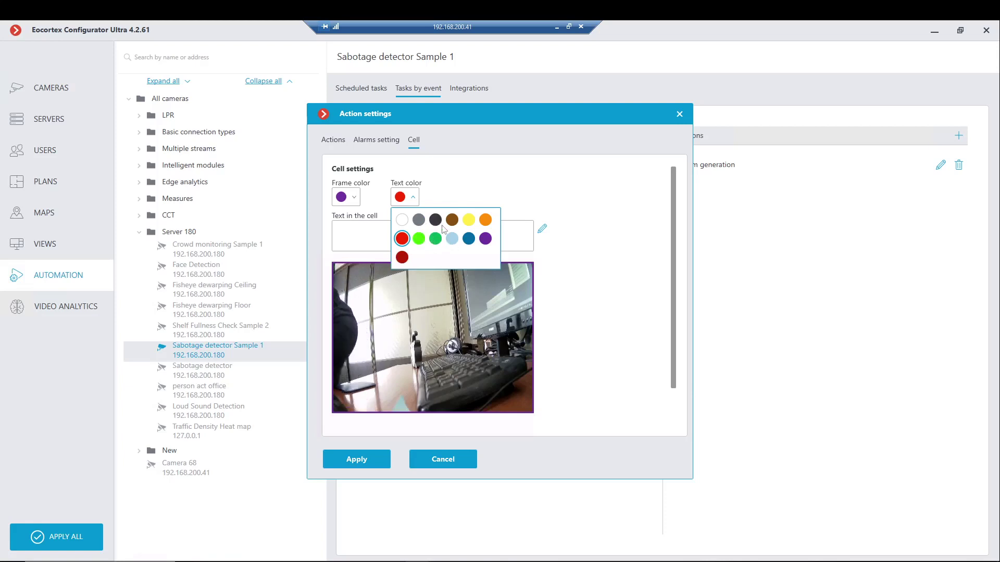
click(469, 239)
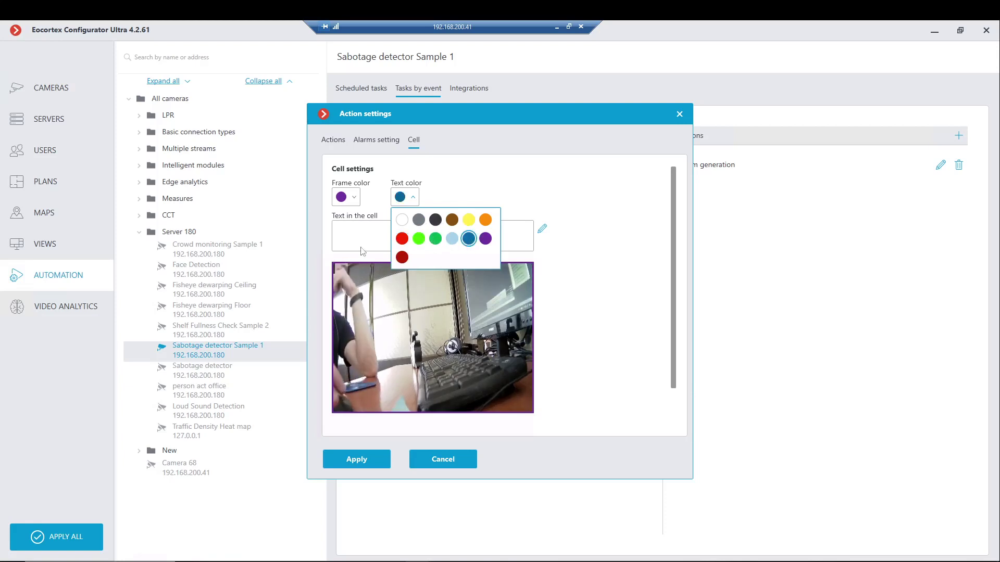
Set the alarm cell text to 'Alarm' in red.
click(378, 249)
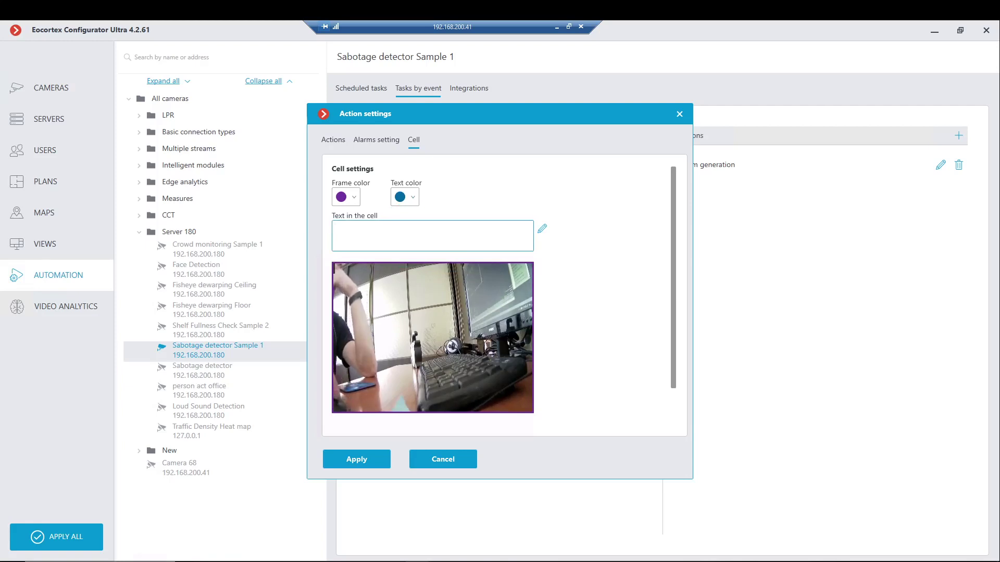
text(Al)
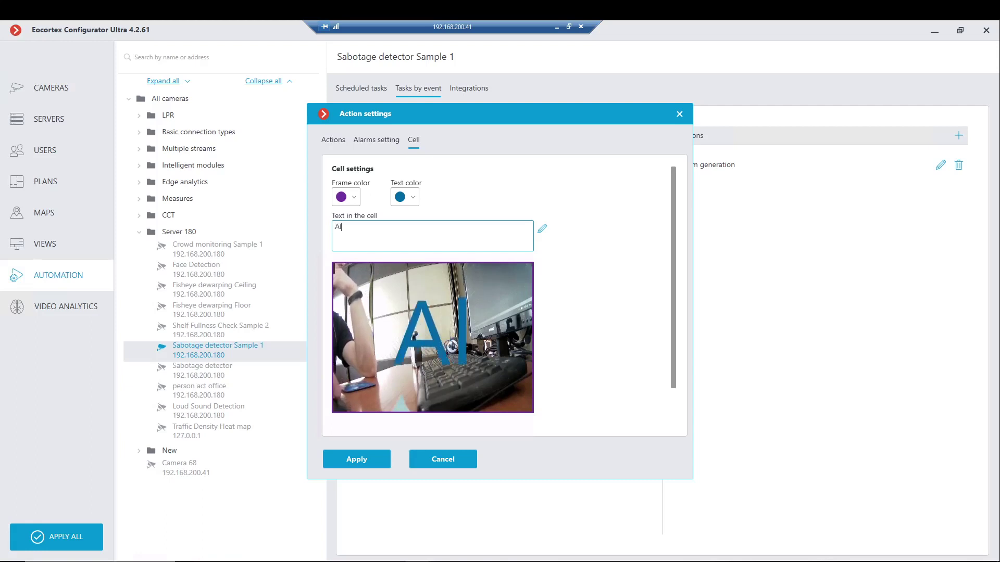
text(arm)
click(405, 197)
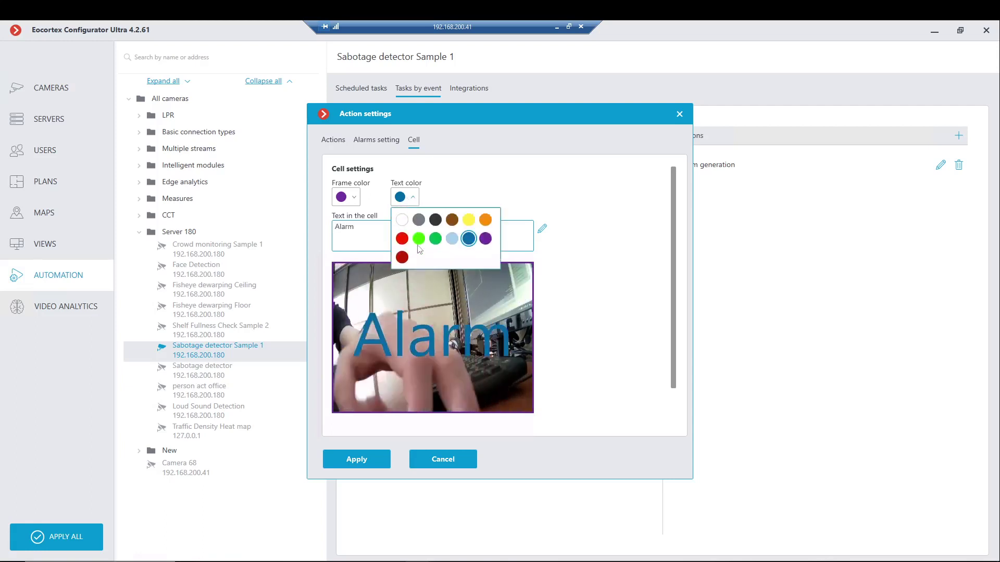
click(405, 241)
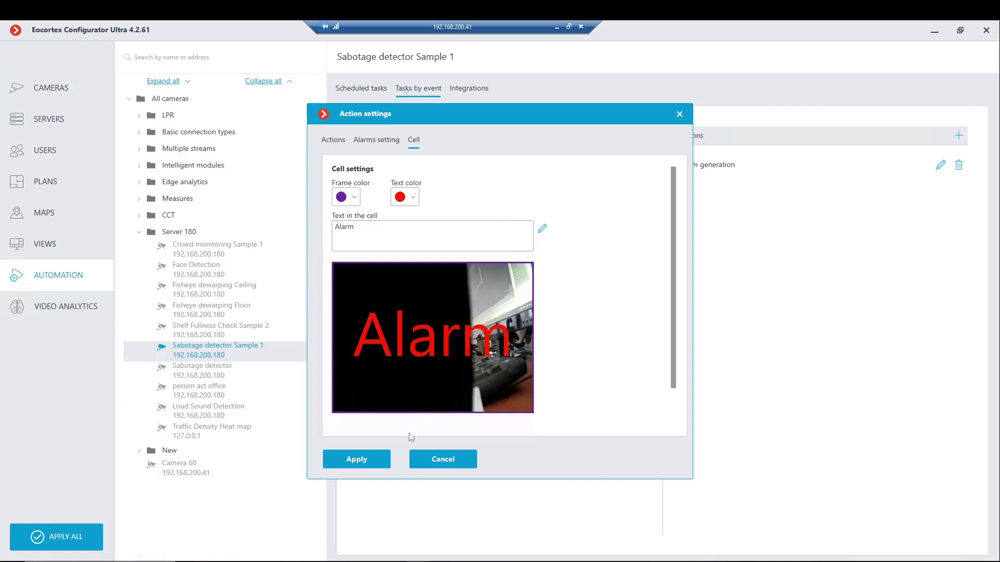
Edit the cell text template to add {{ eventtime }} and {{ description }} on separate lines.
click(544, 232)
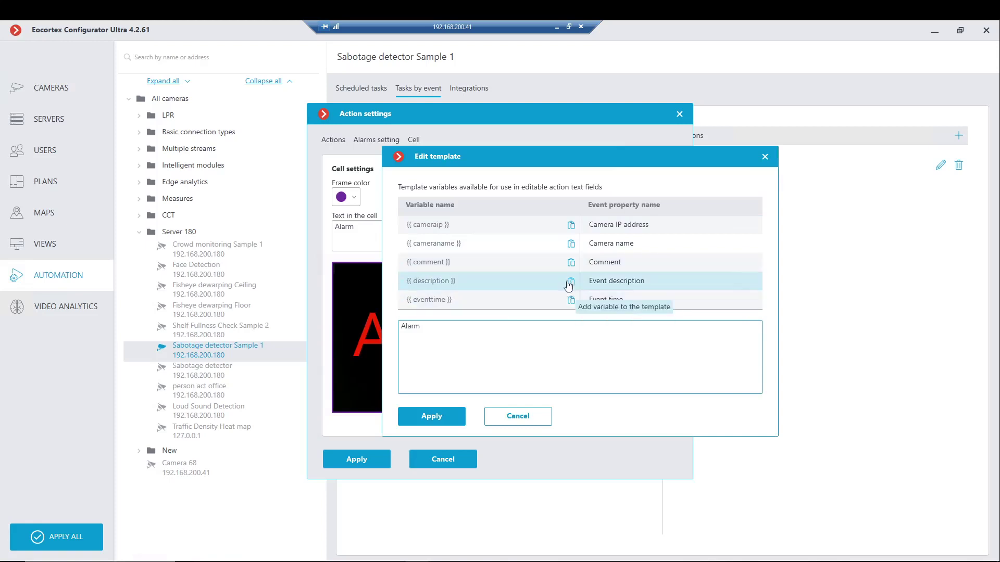
click(571, 284)
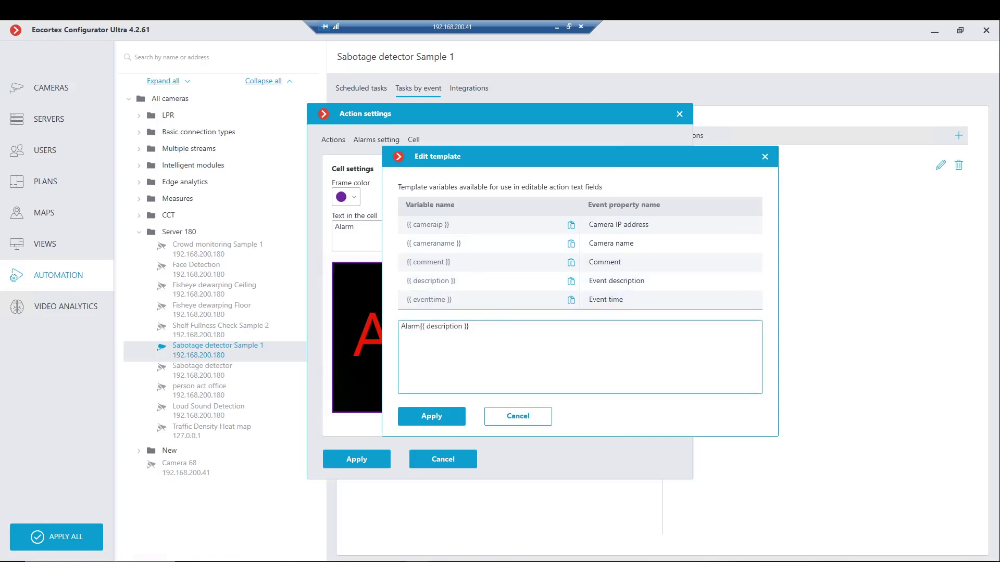
key(Return)
click(571, 300)
key(Return)
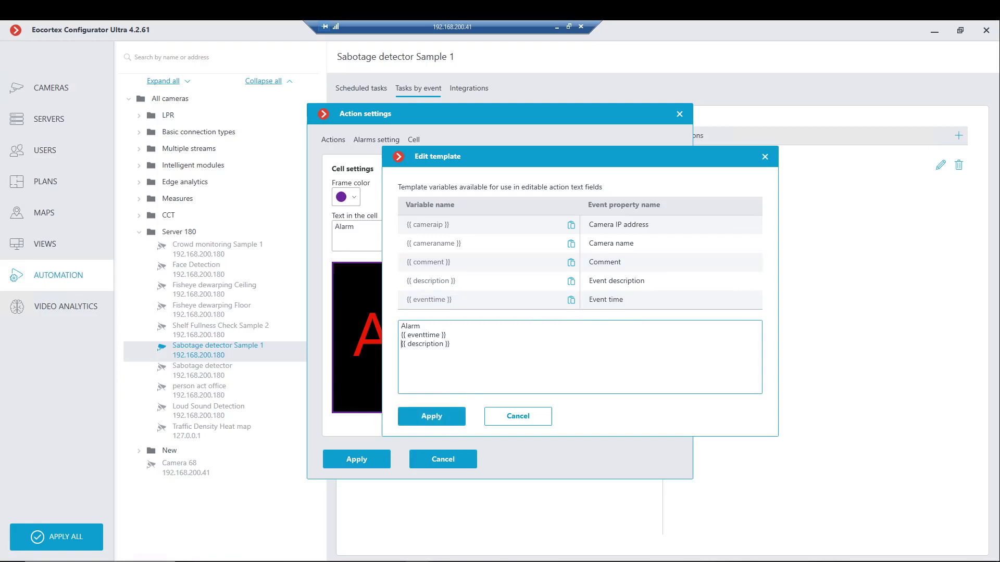
click(445, 418)
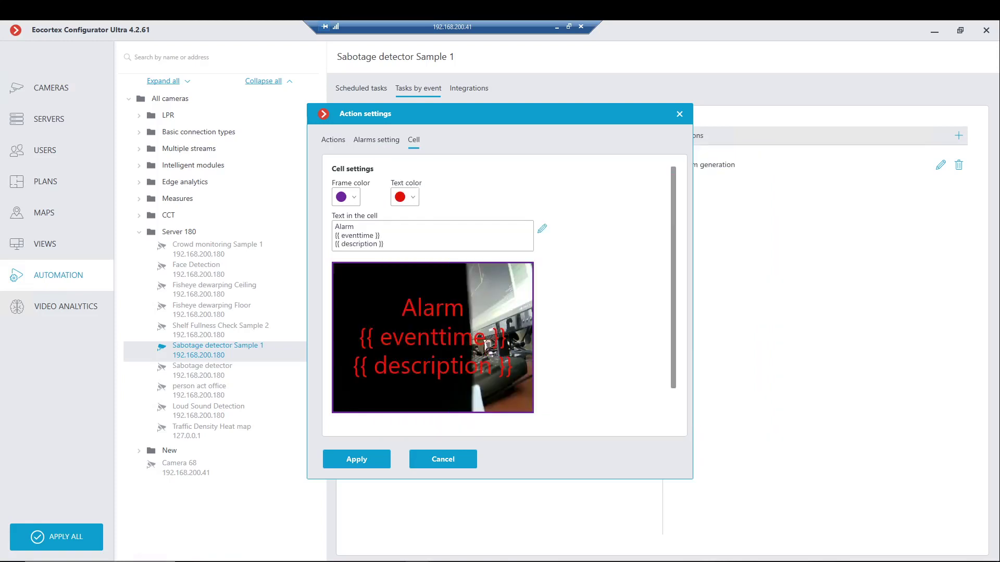
Save the action settings, apply all configuration changes, and switch to viewing mode.
click(368, 459)
click(58, 537)
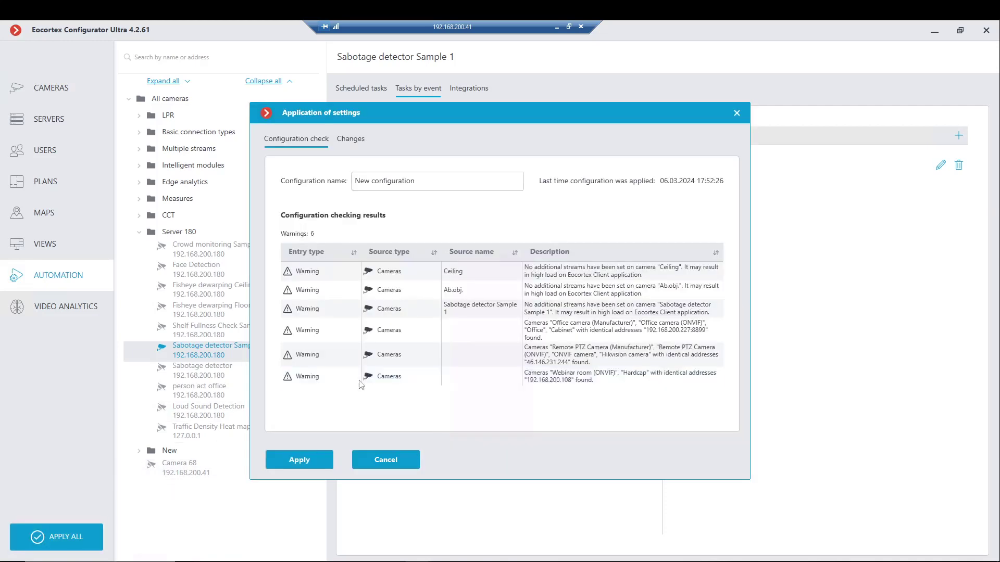
click(310, 460)
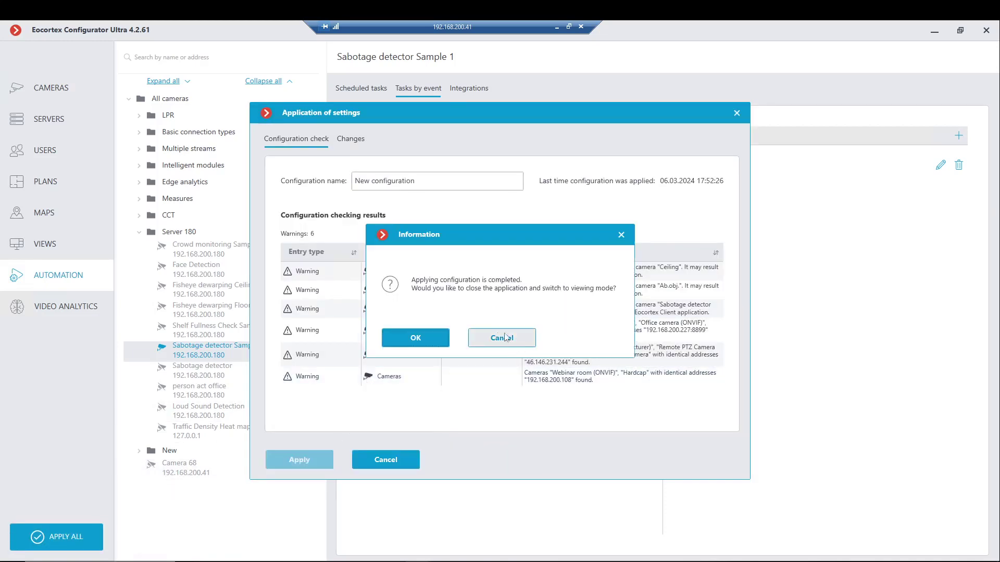
click(415, 337)
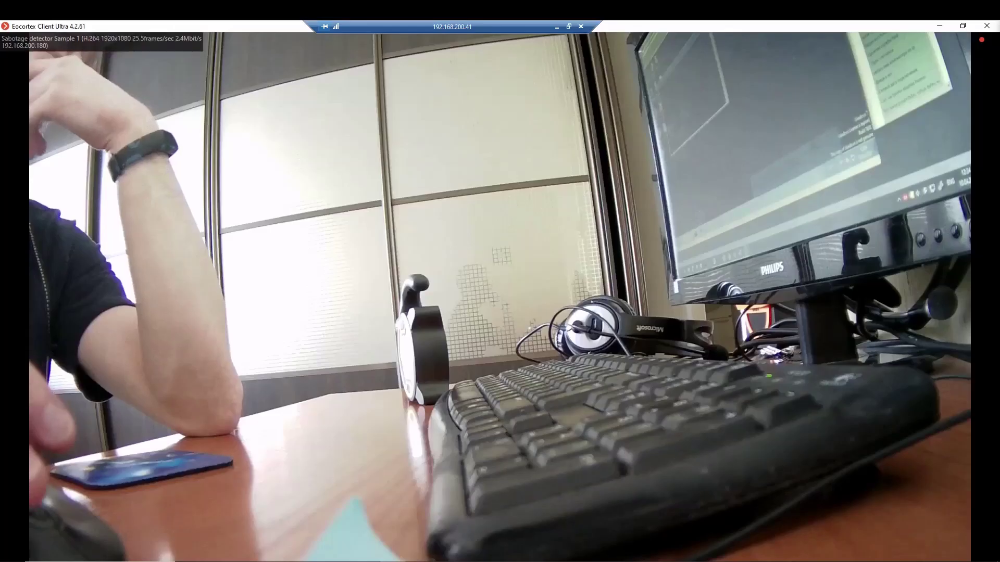
Turn guard mode on for the camera and start marking the triggered sabotage alarm as false.
right_click(531, 240)
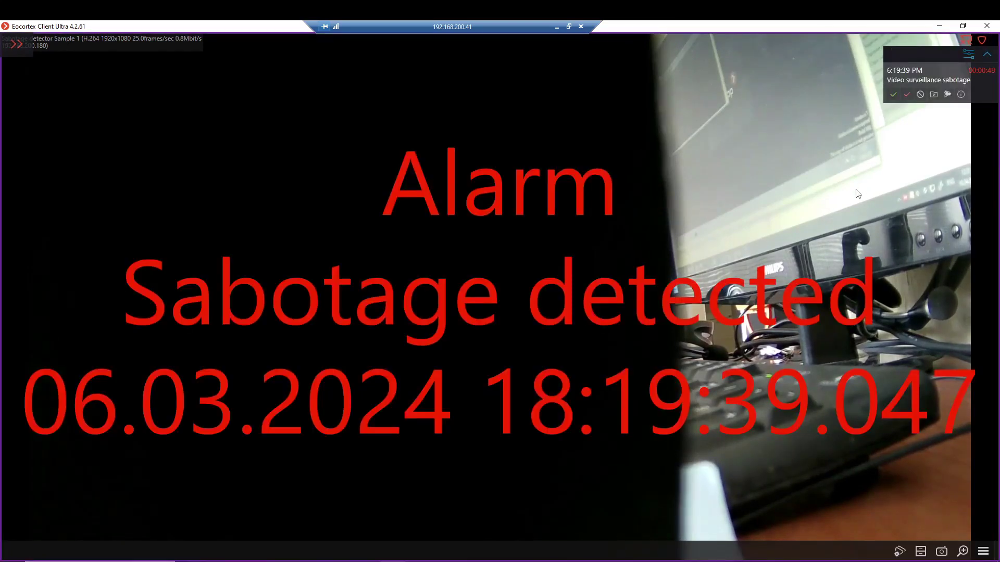
click(907, 95)
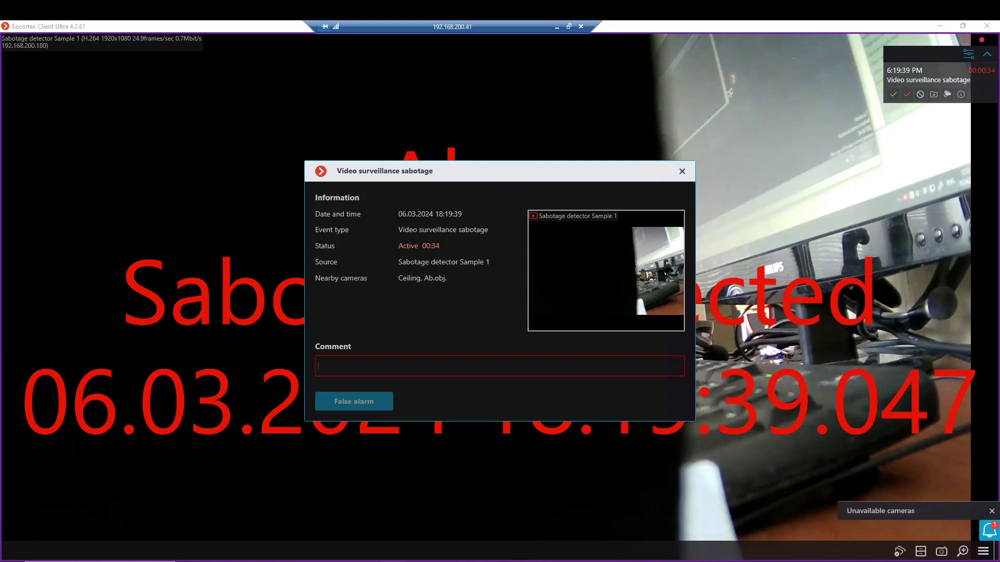
Mark the sabotage alarm as false with the comment 'It was ok'.
text(It was ok)
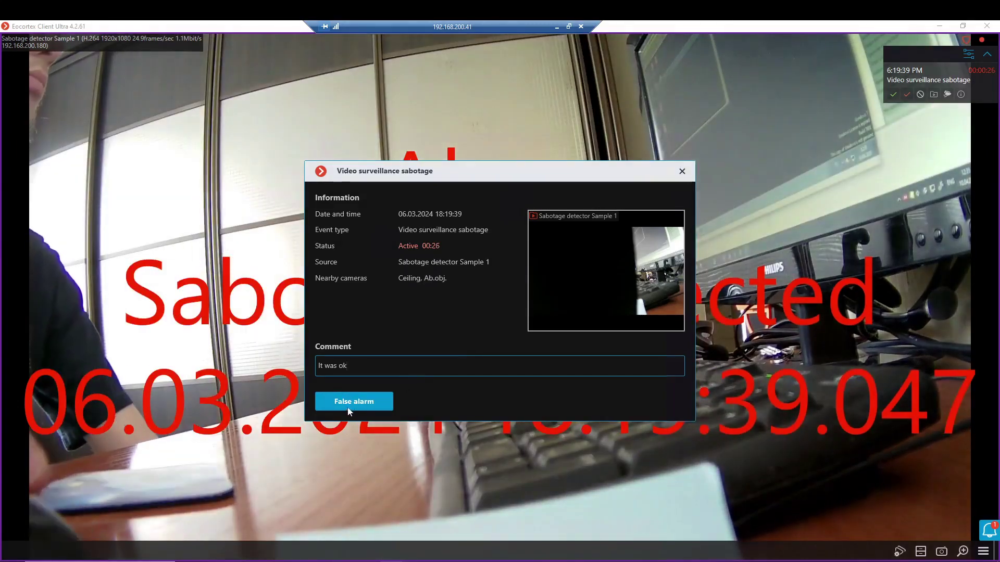
click(348, 409)
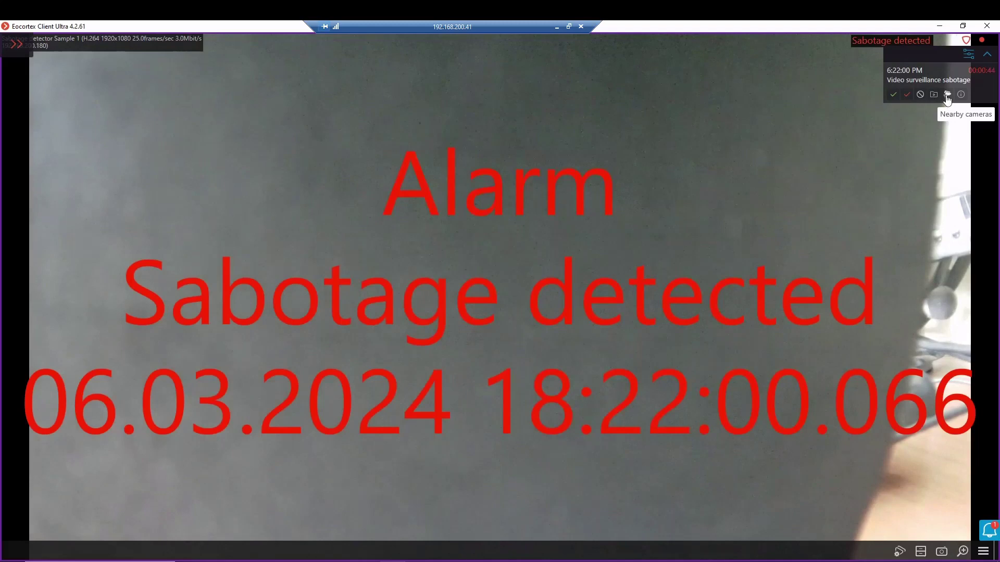
Review the nearby corridor and table-tennis room cameras, then open the new alarm's details card.
click(947, 97)
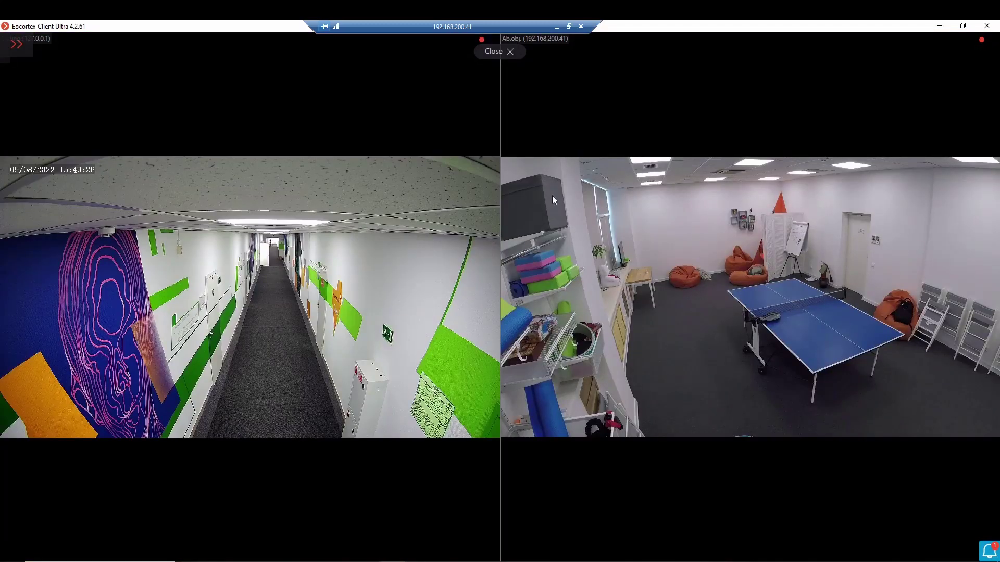
click(498, 53)
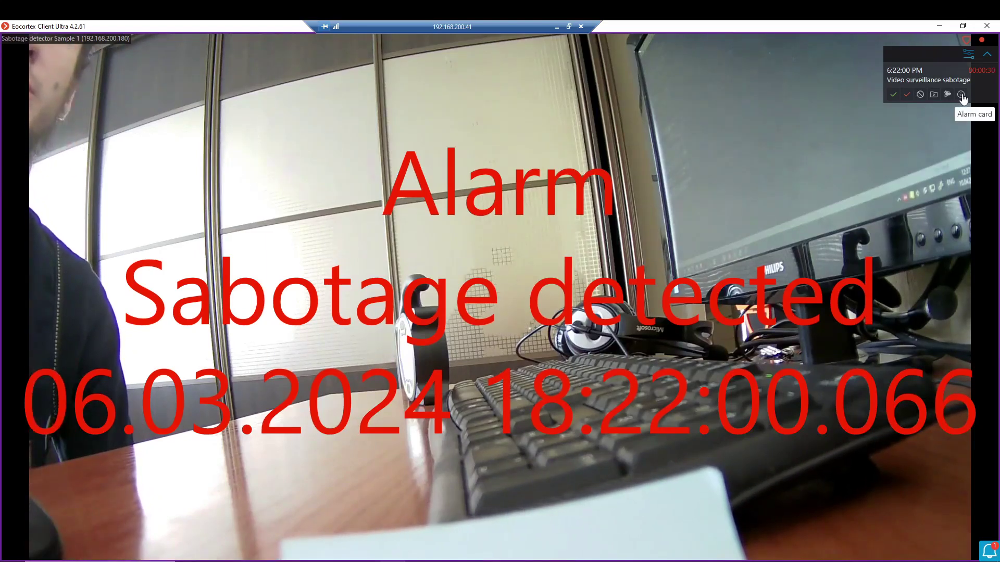
click(962, 95)
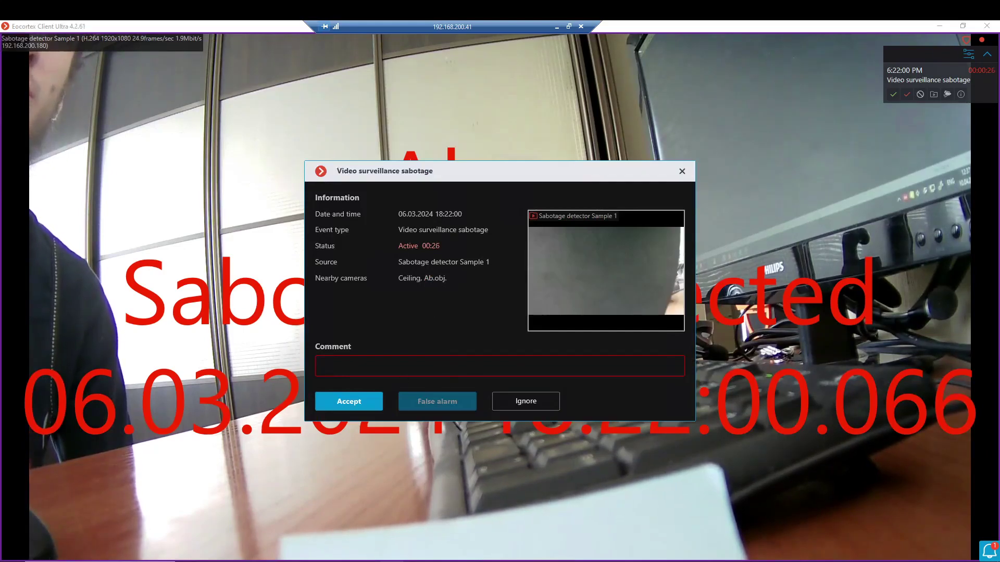
Accept the 18:22:00 sabotage alarm with comment 111 and open the main menu.
click(398, 374)
text(11)
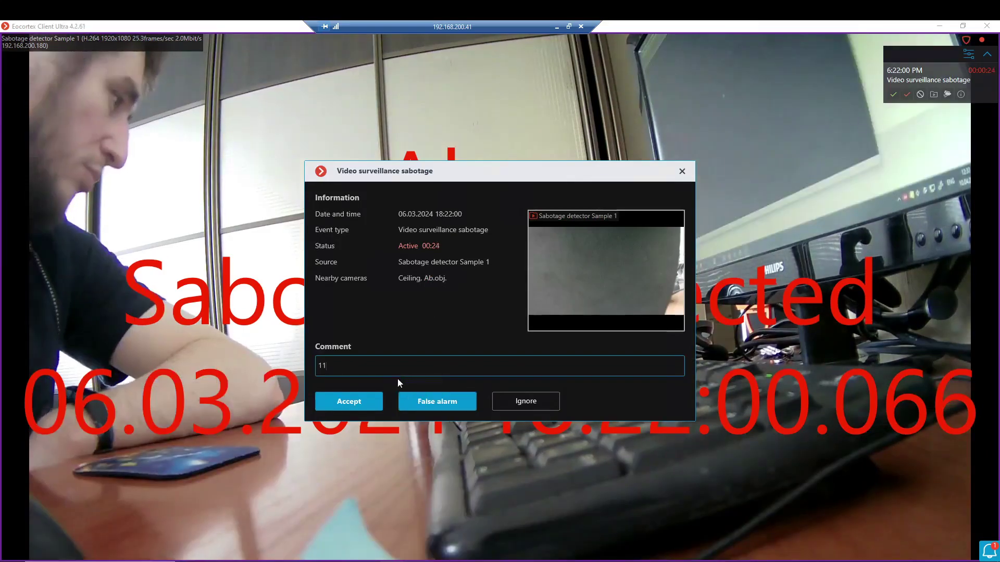
text(1)
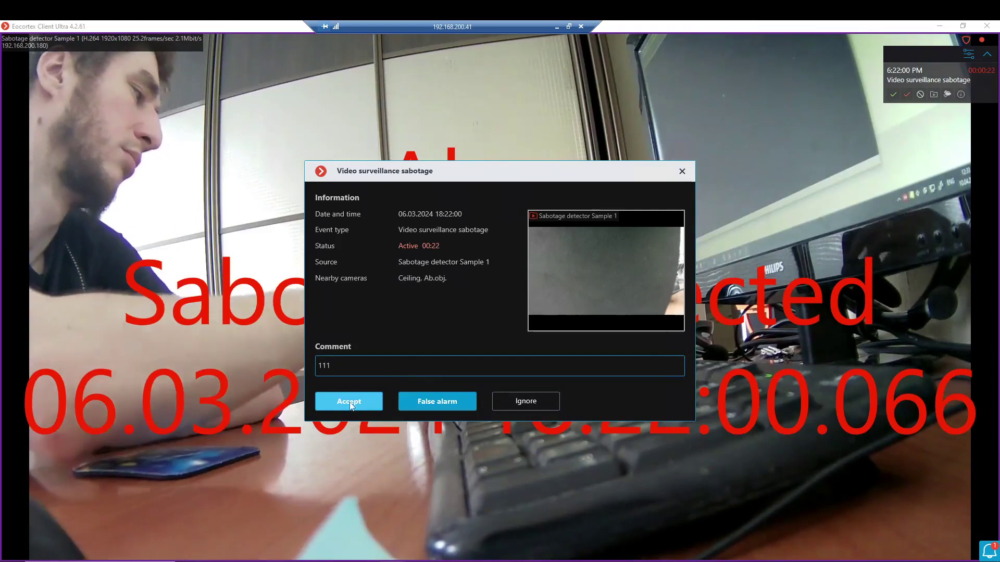
click(349, 402)
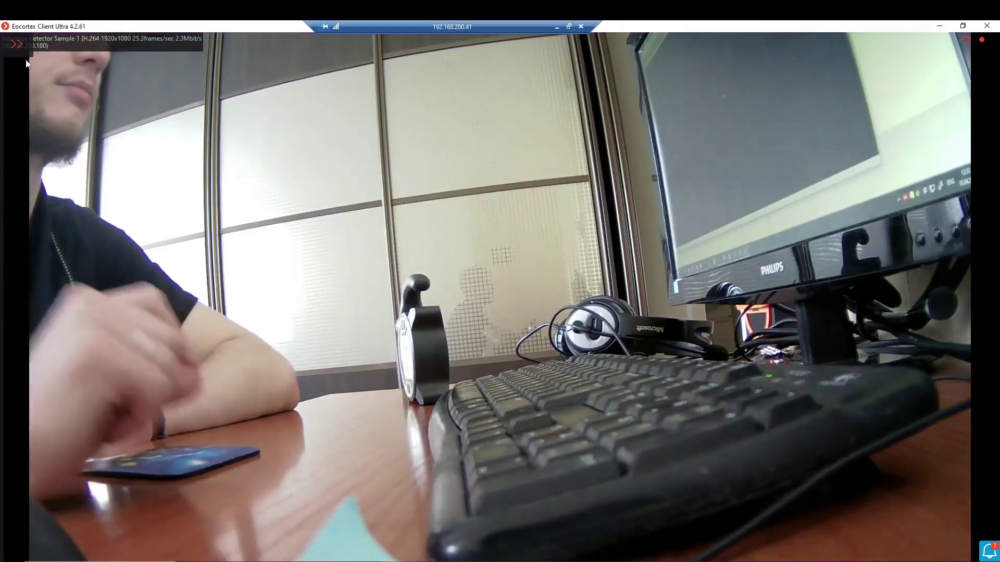
click(21, 44)
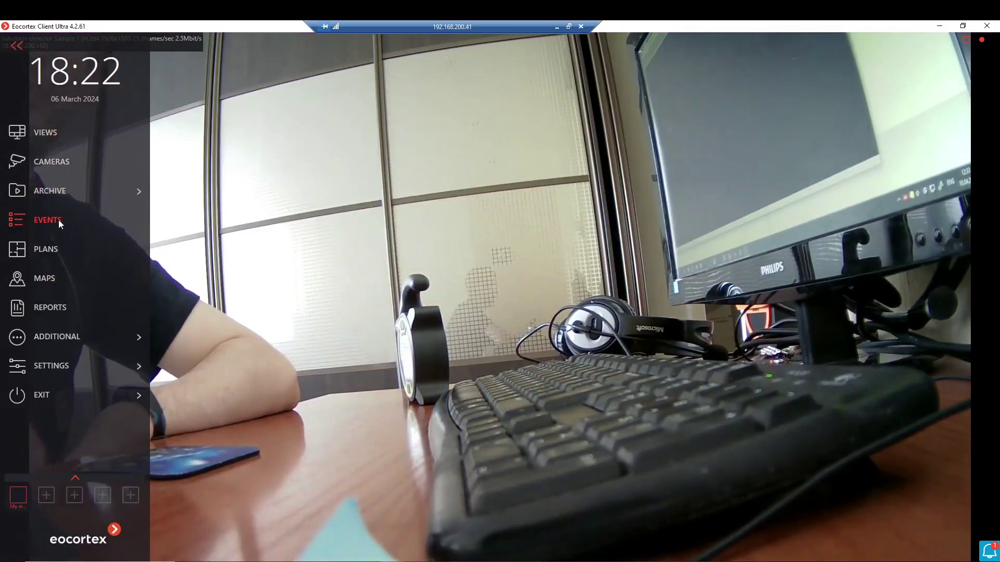
Filter the Events log to User actions > Guard mode: Accepted alert, False alarm and Alarm ignoring is enabled.
click(58, 220)
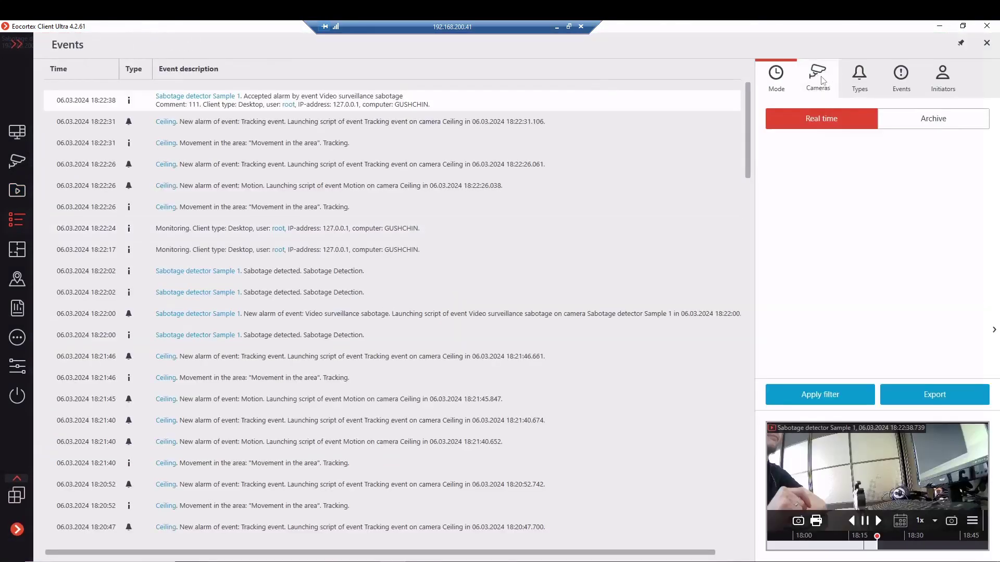
click(901, 78)
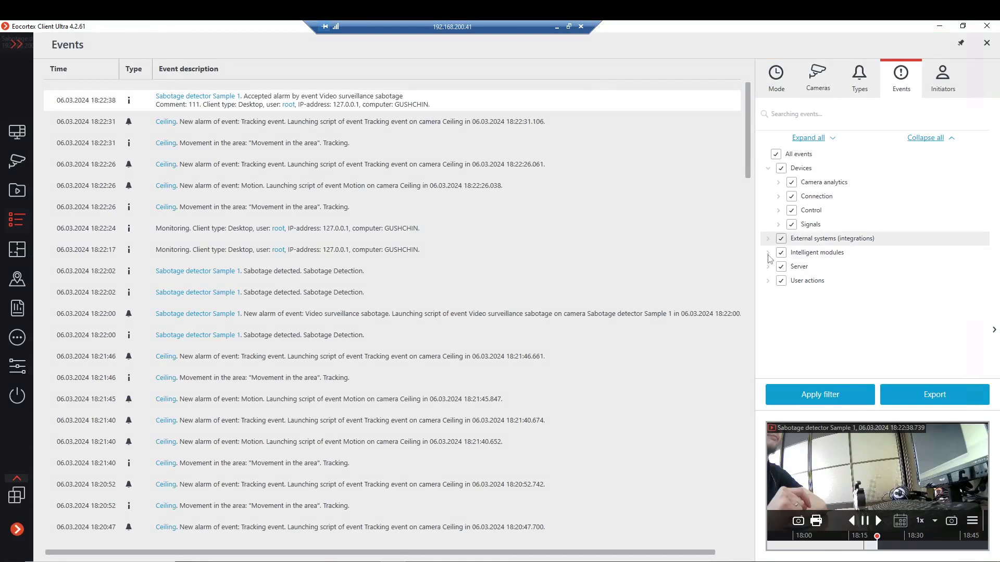
click(769, 266)
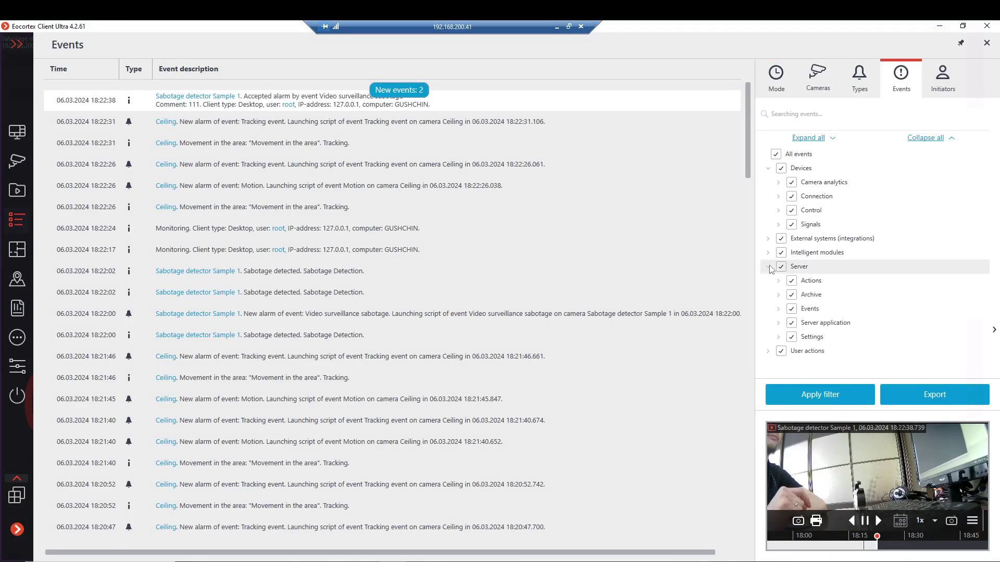
click(769, 267)
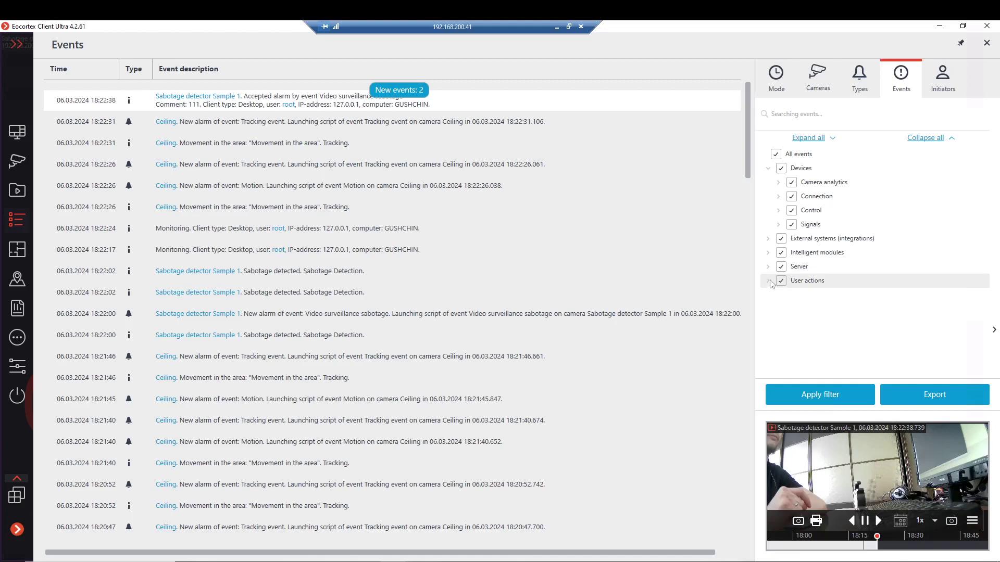
click(769, 281)
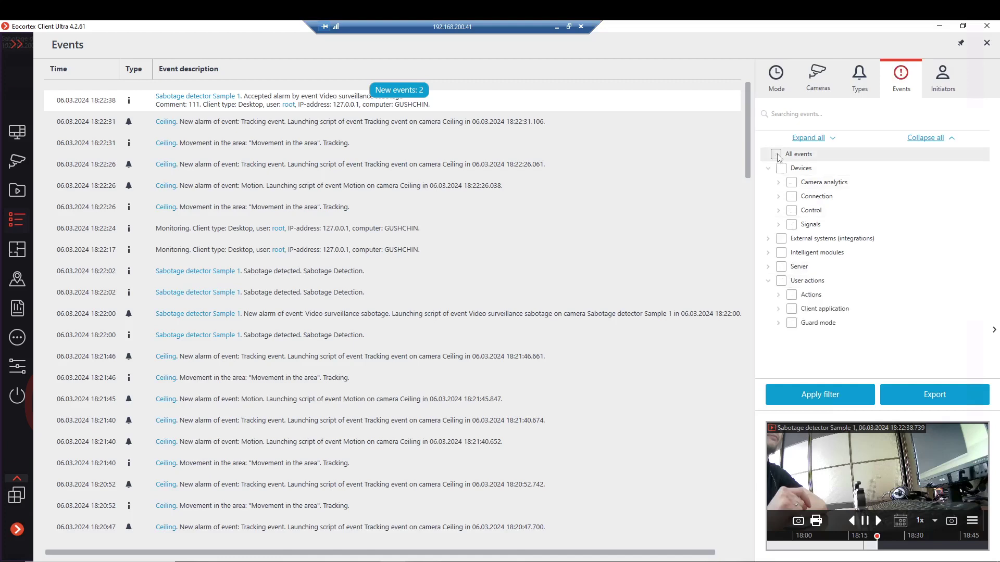
click(779, 323)
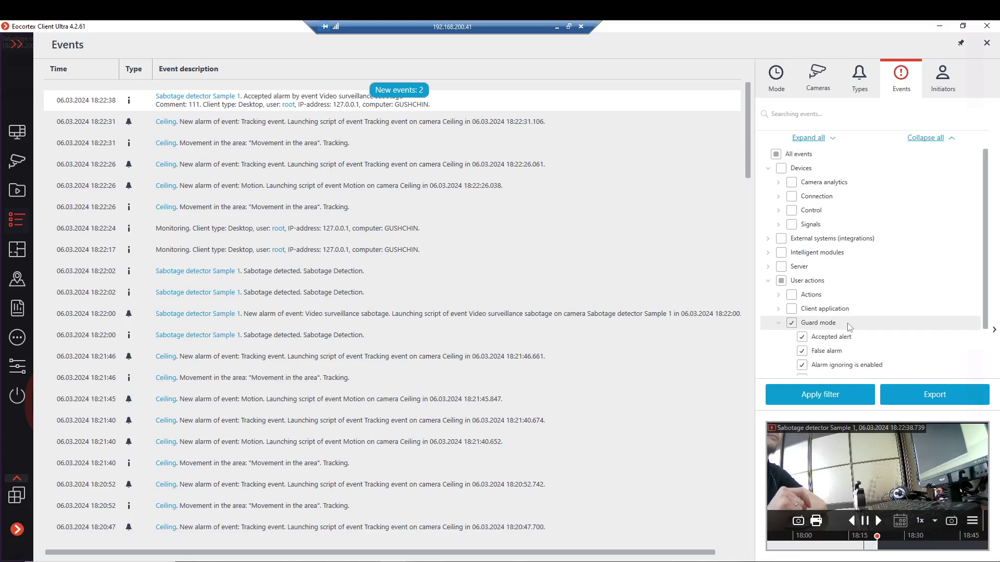
scroll(850, 327, down, 2)
click(802, 323)
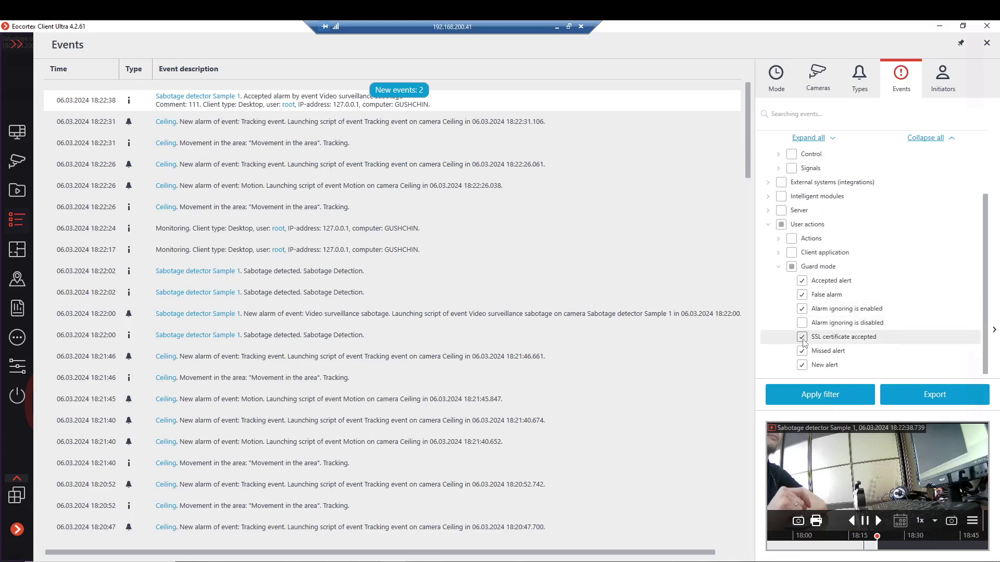
click(802, 338)
click(802, 366)
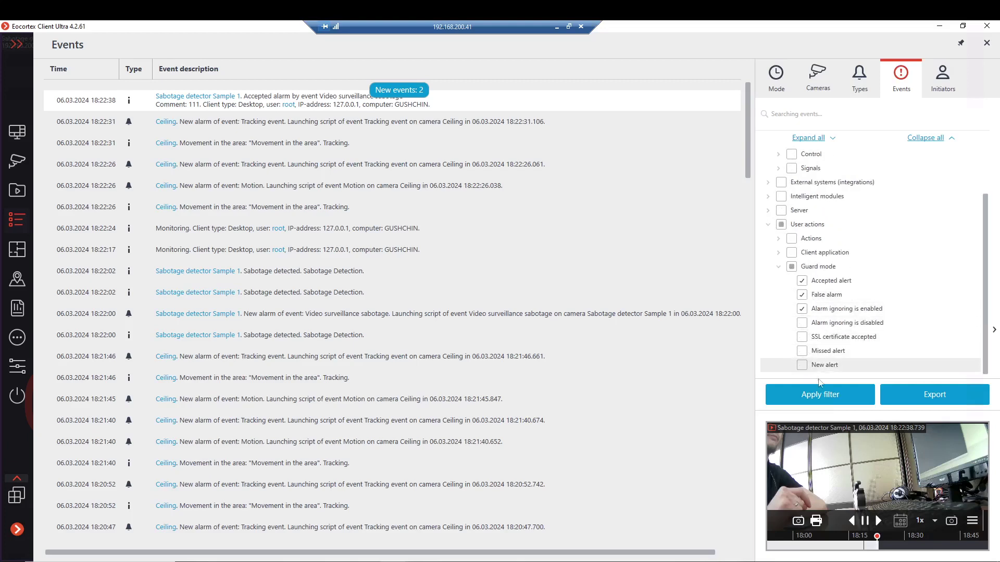
click(831, 398)
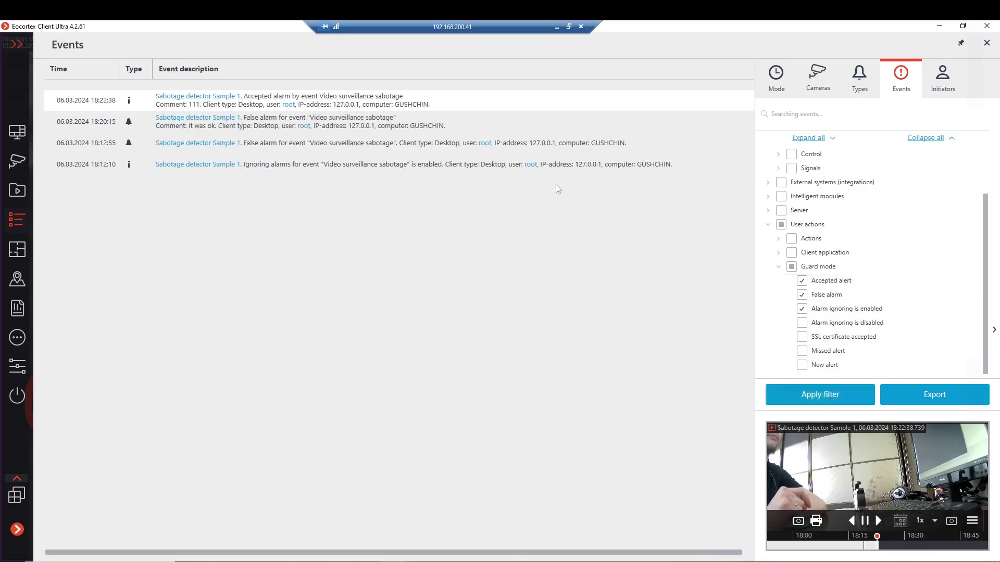
Preview the 18:20:15 false alarm's archive video, watch it full screen, then return to the event list.
mouse_move(267, 105)
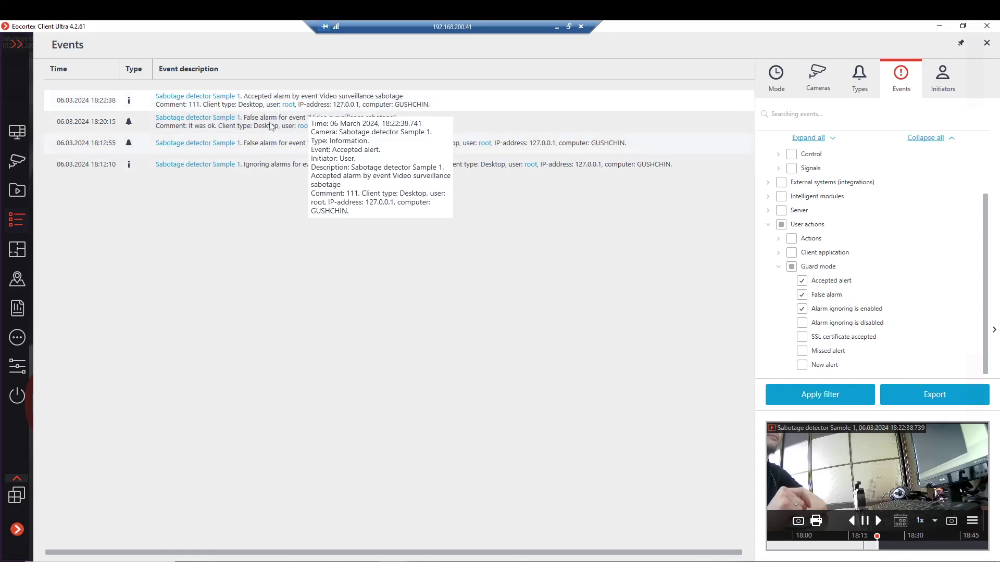
click(379, 127)
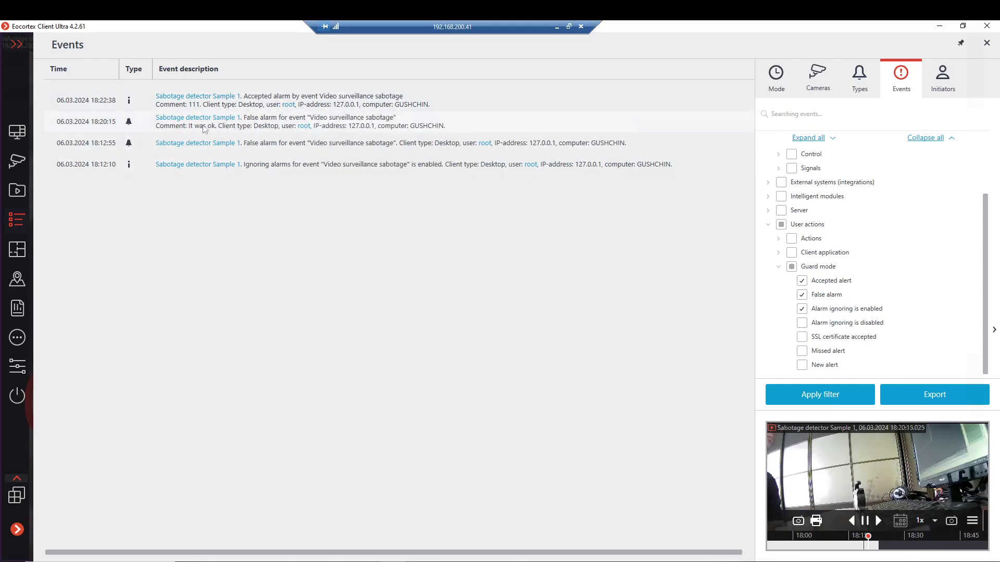
double_click(231, 126)
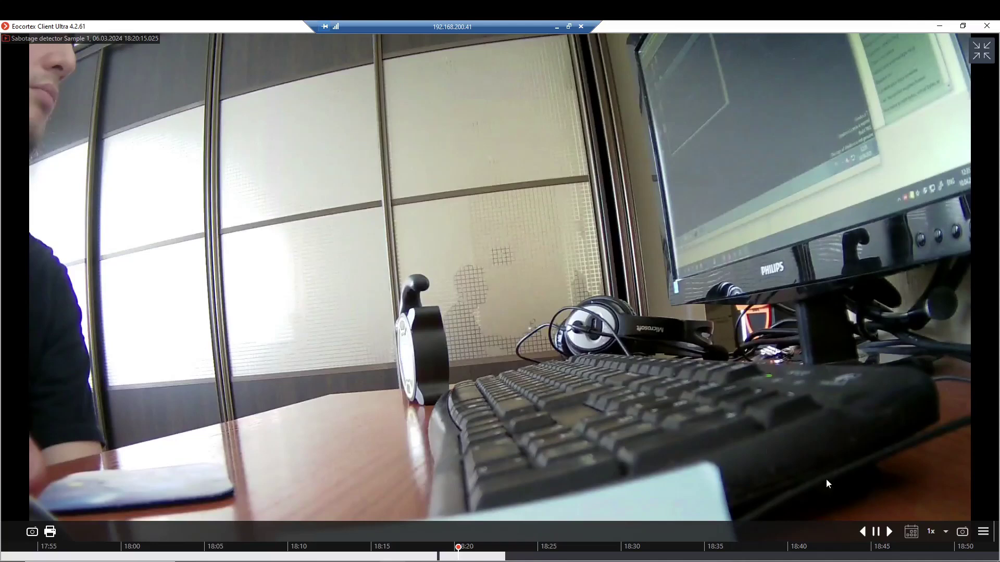
key(Escape)
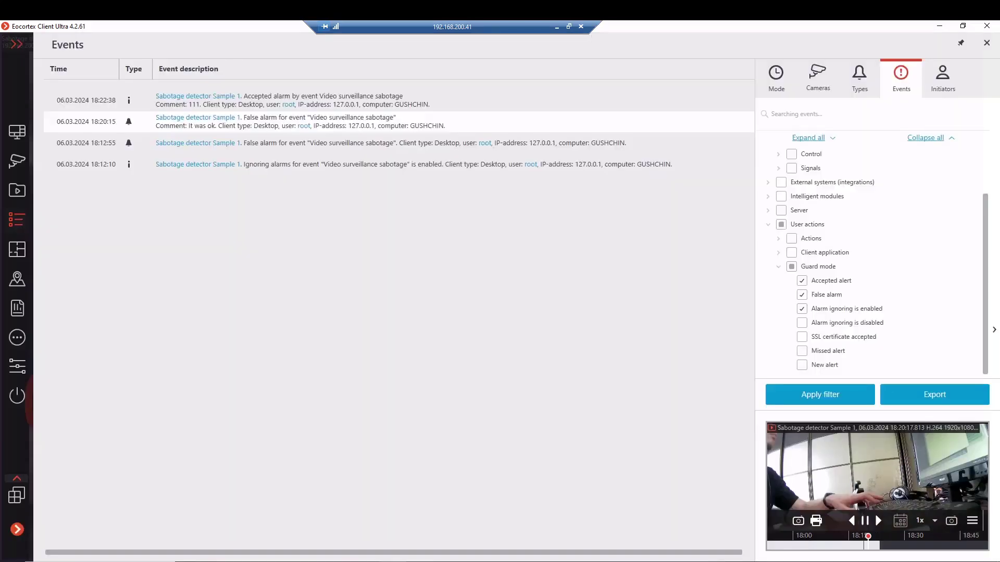